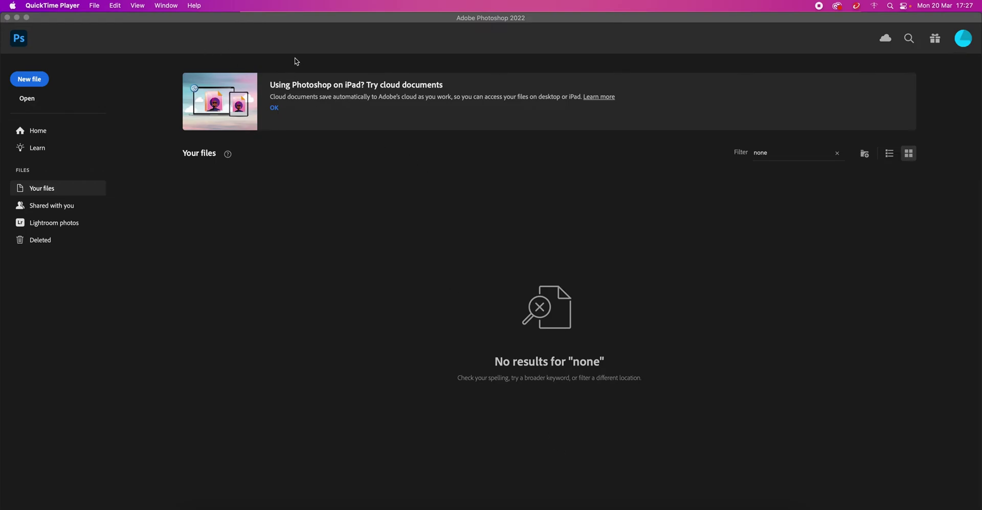
- Browse the Downloads folder in the Open dialog and select the beautiful-girl casual portrait JPEG
{"action": "left_click", "coordinate": [308, 26]}
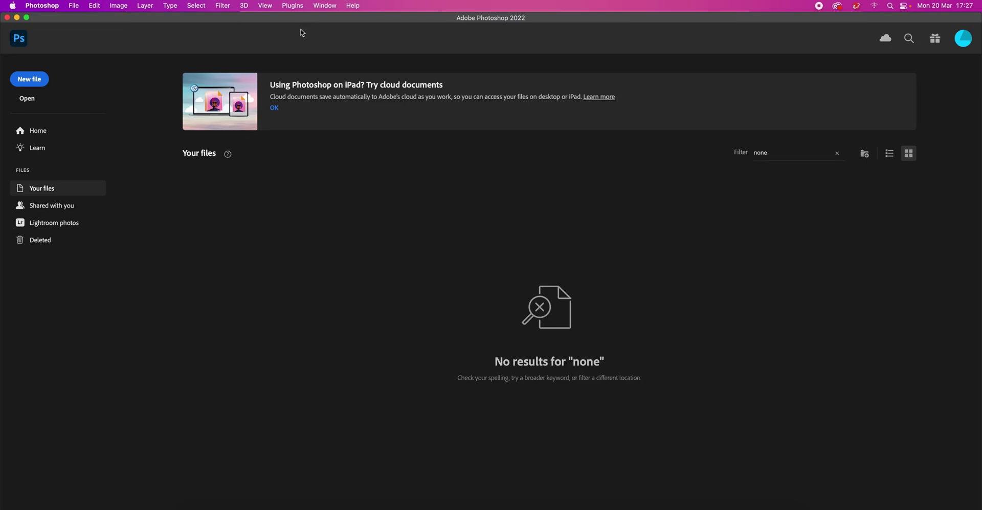
{"action": "left_click", "coordinate": [76, 7]}
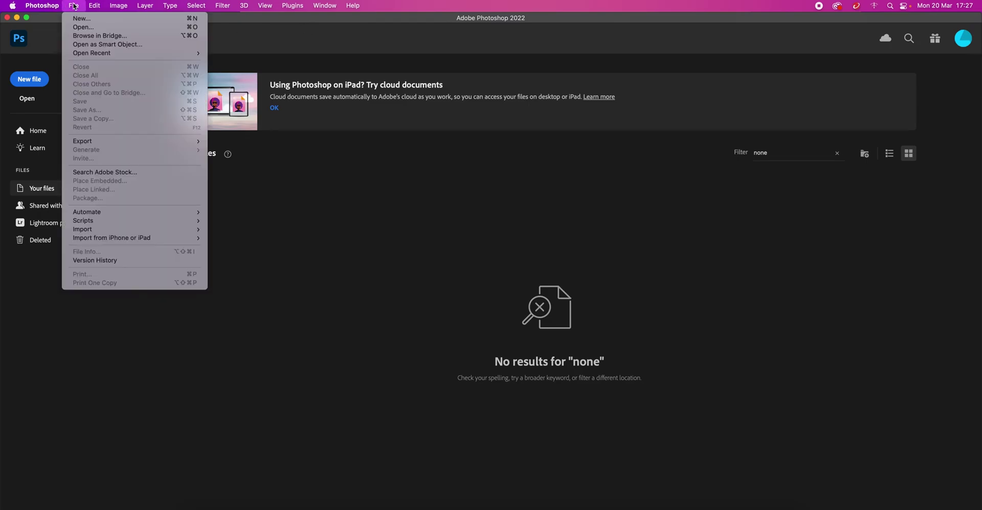
{"action": "left_click", "coordinate": [101, 28]}
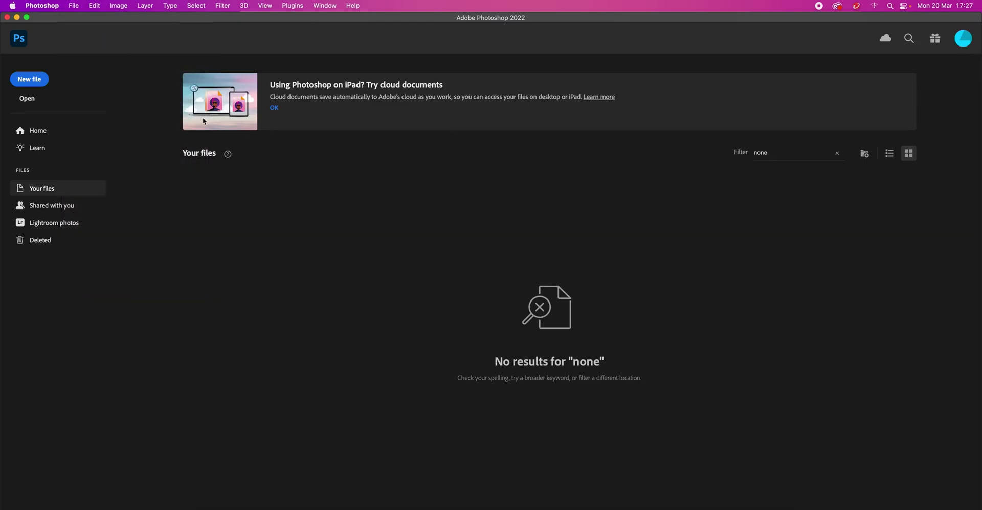
{"action": "left_click", "coordinate": [441, 167]}
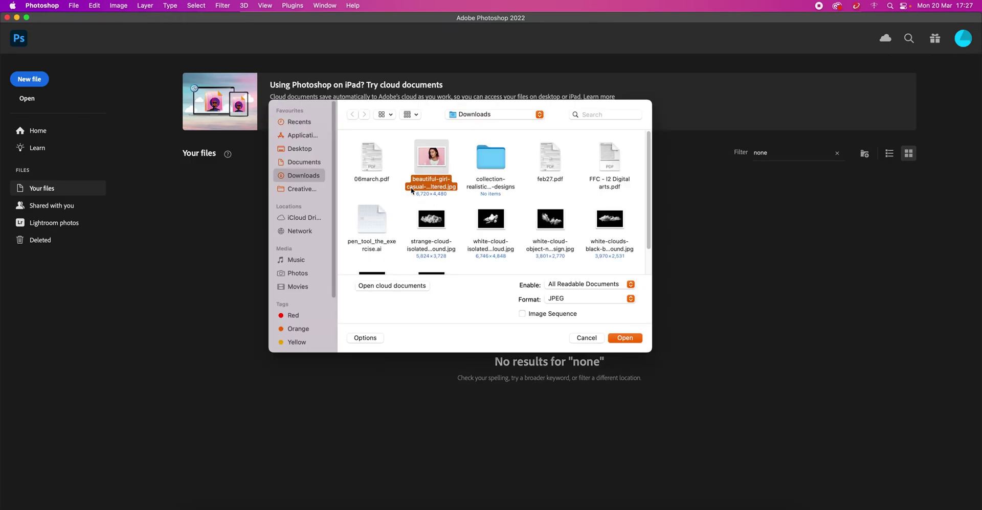
{"action": "left_click", "coordinate": [437, 233]}
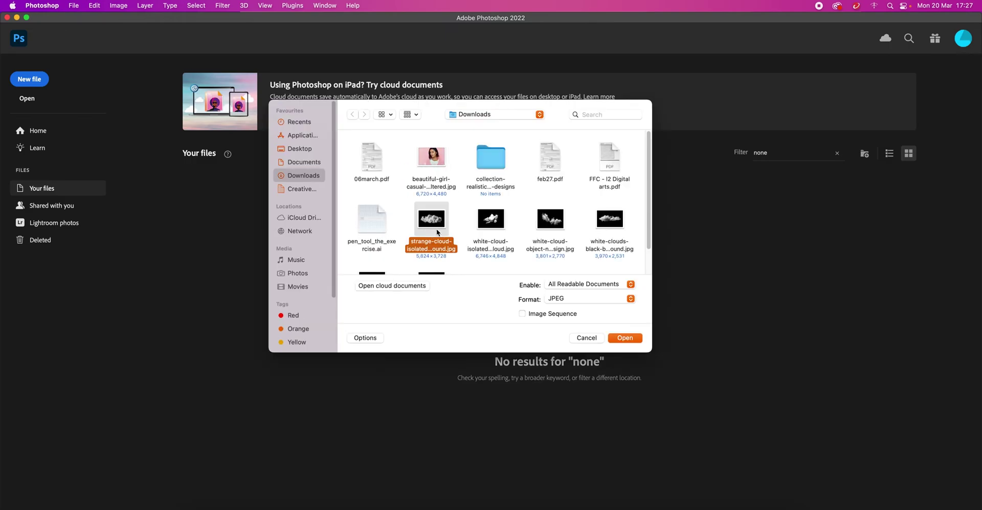
{"action": "left_click", "coordinate": [492, 221]}
{"action": "left_click", "coordinate": [558, 219]}
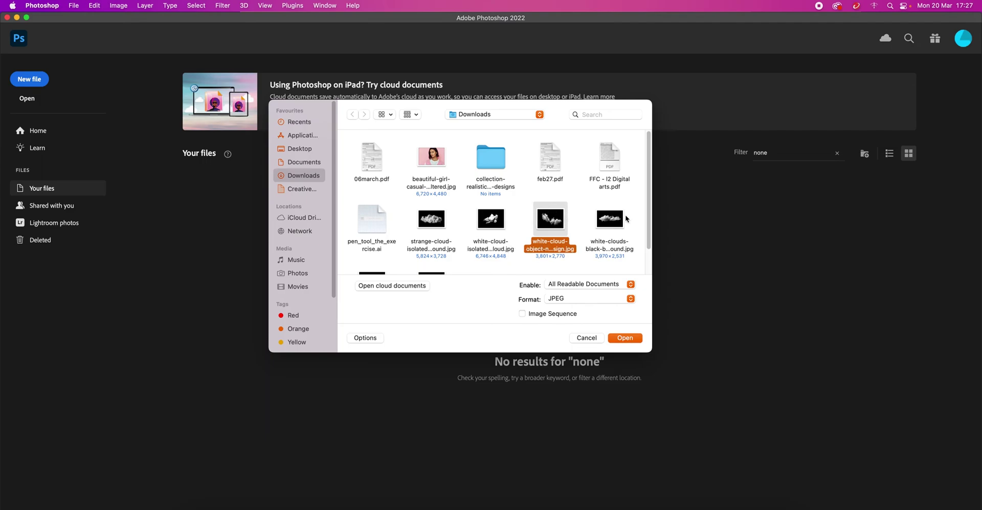
{"action": "left_click", "coordinate": [619, 219]}
{"action": "left_click", "coordinate": [429, 167]}
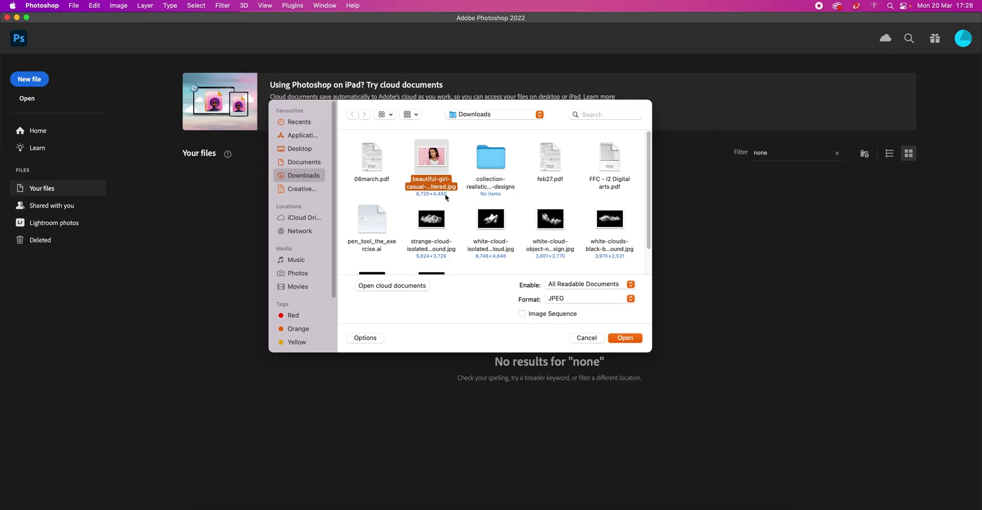
- Open the portrait photo and switch to the freehand Lasso tool
{"action": "left_click", "coordinate": [623, 339]}
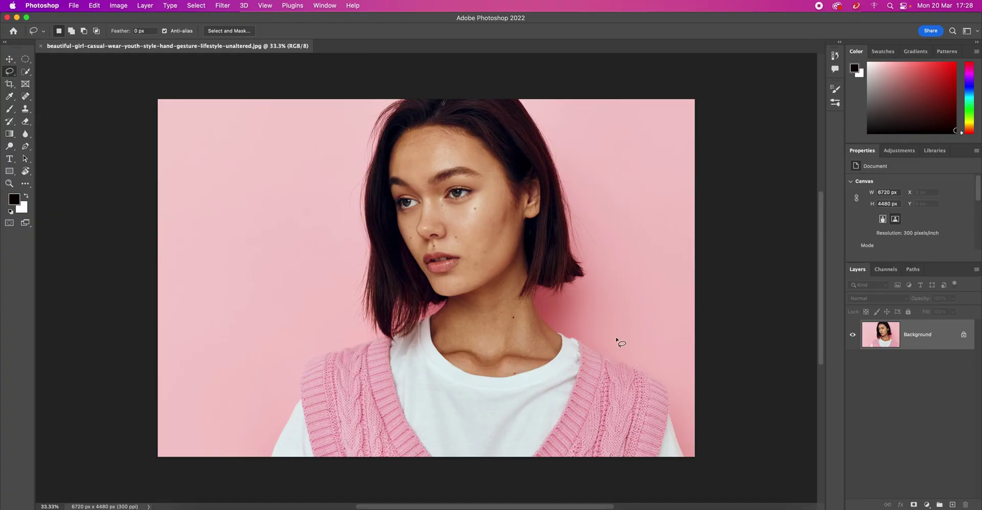
{"action": "left_click", "coordinate": [25, 72]}
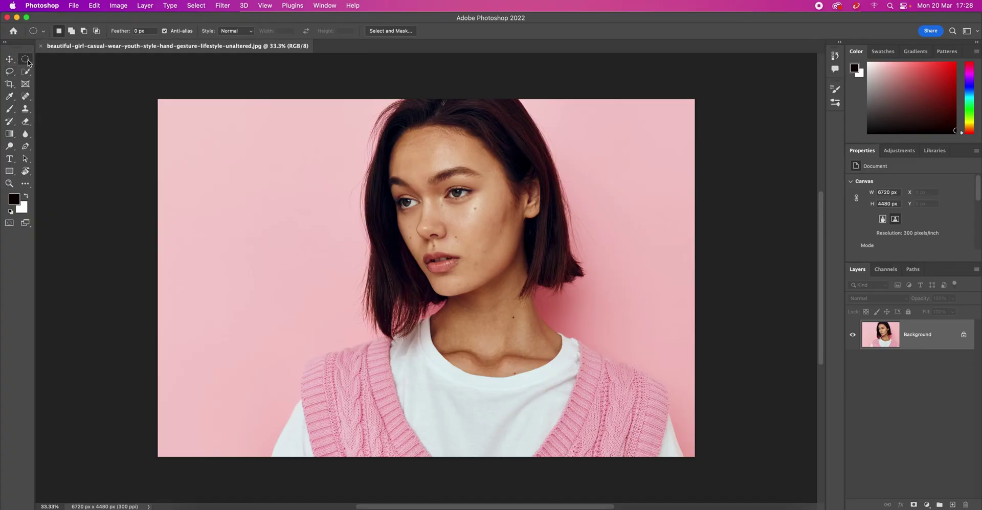
{"action": "left_click", "coordinate": [25, 71], "text": "alt"}
{"action": "left_click", "coordinate": [10, 73]}
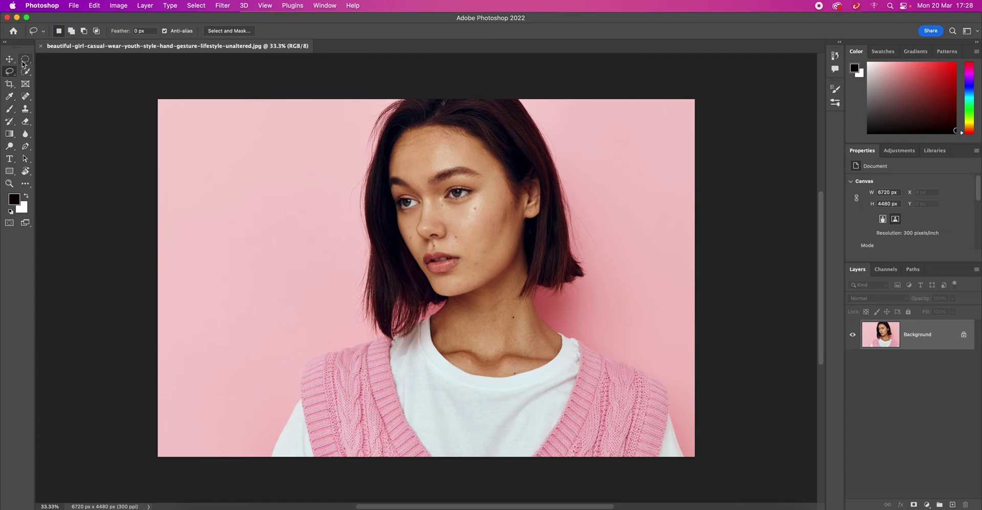
{"action": "left_click", "coordinate": [25, 72], "text": "alt"}
{"action": "left_click", "coordinate": [26, 77], "text": "alt"}
{"action": "left_click", "coordinate": [10, 72]}
- Lasso a loose selection around the right-side eye and eyebrow
{"action": "mouse_move", "coordinate": [488, 175]}
{"action": "left_mouse_down"}
{"action": "mouse_move", "coordinate": [435, 164]}
{"action": "mouse_move", "coordinate": [433, 207]}
{"action": "mouse_move", "coordinate": [467, 208]}
{"action": "mouse_move", "coordinate": [498, 189]}
{"action": "mouse_move", "coordinate": [488, 176]}
{"action": "left_mouse_up"}
{"action": "left_click", "coordinate": [376, 149]}
{"action": "key", "text": "super+z"}
- Content-Aware Fill the eye selection, extending it and painting the sampling area, then apply it
{"action": "left_click", "coordinate": [94, 6]}
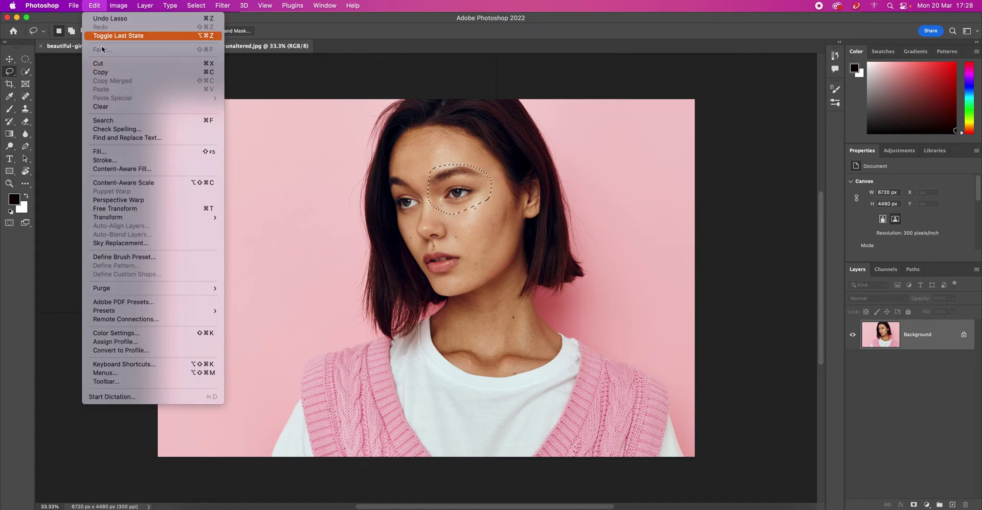
{"action": "left_click", "coordinate": [125, 171]}
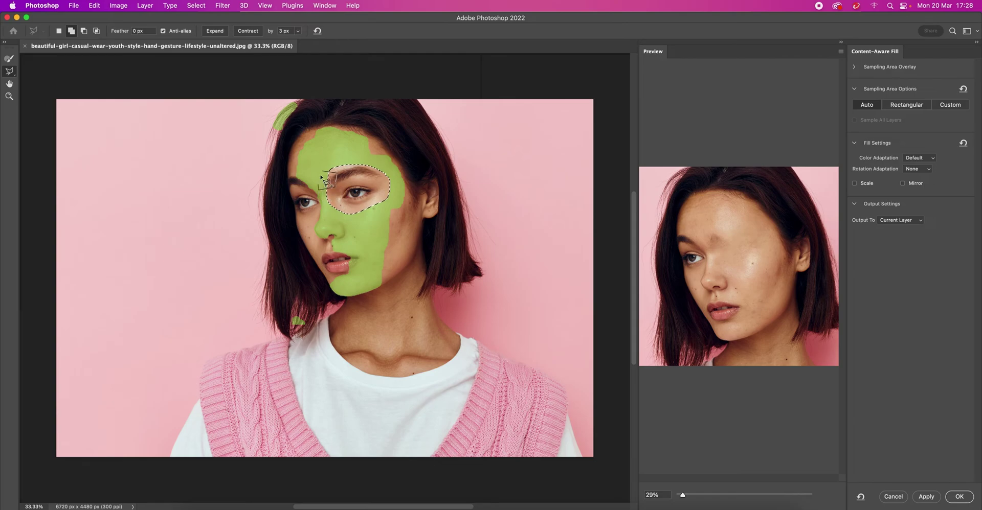
{"action": "left_click_drag", "start_coordinate": [331, 181], "coordinate": [329, 178]}
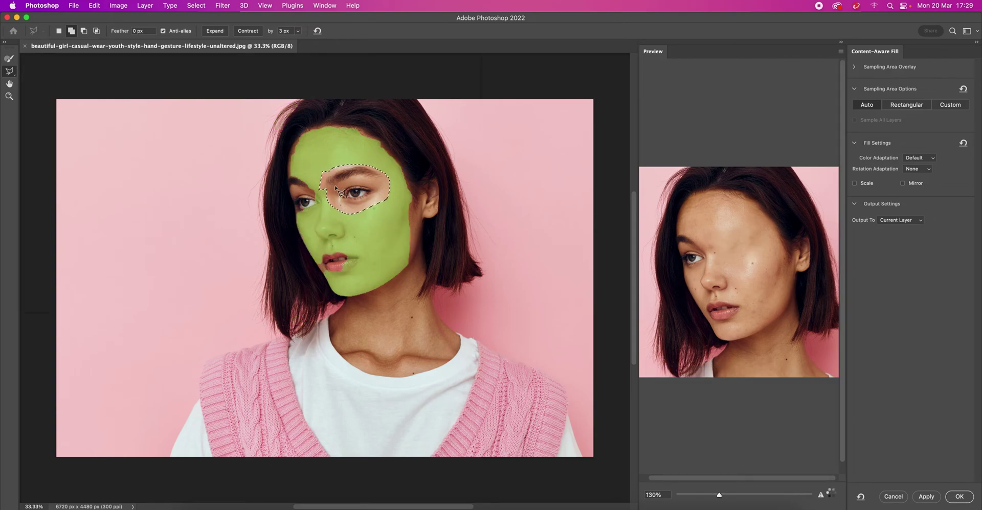
{"action": "left_click", "coordinate": [8, 60]}
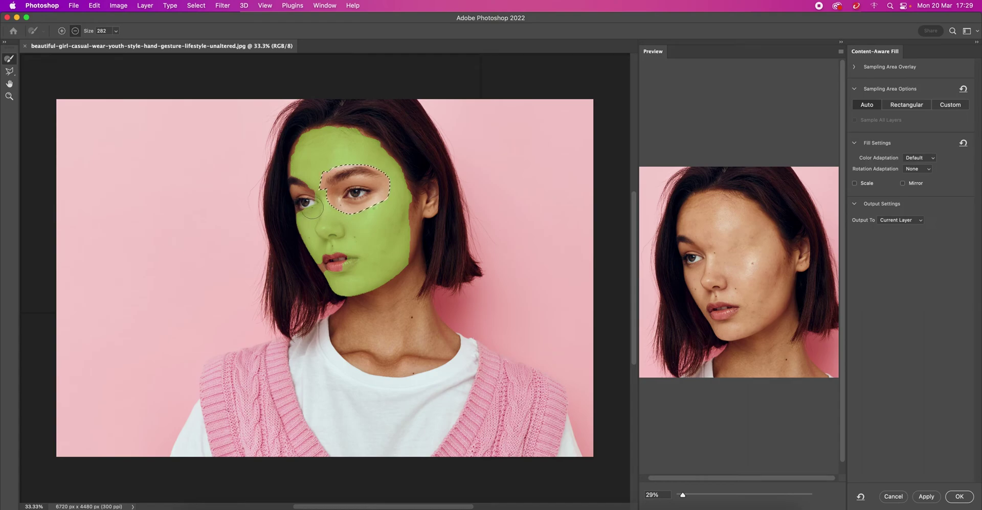
{"action": "left_click", "coordinate": [926, 497]}
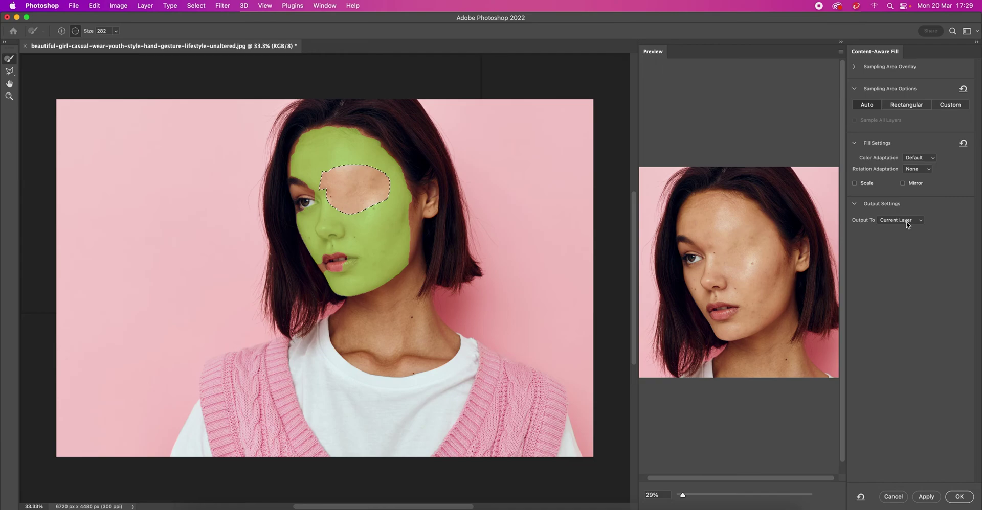
{"action": "left_click", "coordinate": [959, 497]}
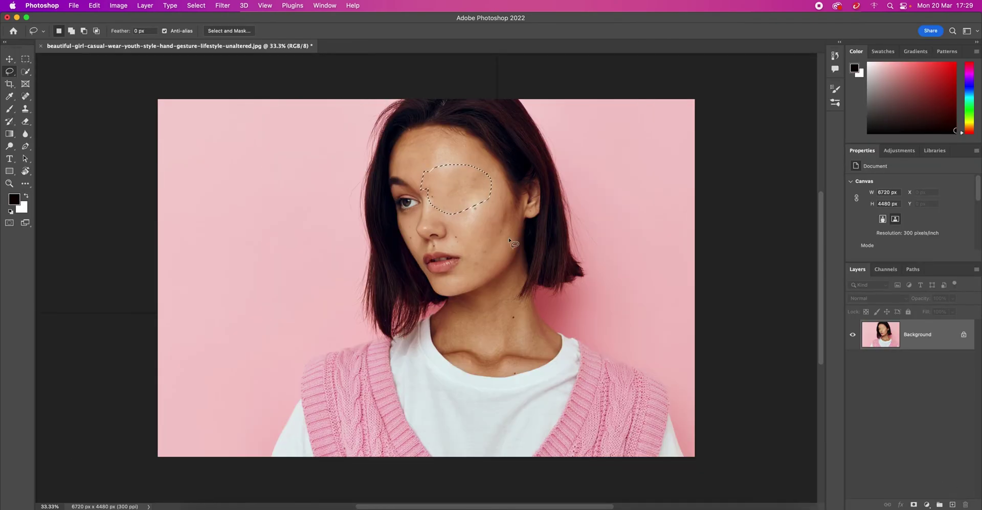
- Deselect the filled eye, then lasso a new selection around the nose and lips
{"action": "key", "text": "super+d"}
{"action": "mouse_move", "coordinate": [436, 196]}
{"action": "left_mouse_down"}
{"action": "mouse_move", "coordinate": [412, 233]}
{"action": "mouse_move", "coordinate": [429, 273]}
{"action": "mouse_move", "coordinate": [450, 278]}
{"action": "mouse_move", "coordinate": [463, 269]}
{"action": "mouse_move", "coordinate": [463, 244]}
{"action": "mouse_move", "coordinate": [436, 196]}
{"action": "left_mouse_up"}
{"action": "left_click", "coordinate": [125, 6]}
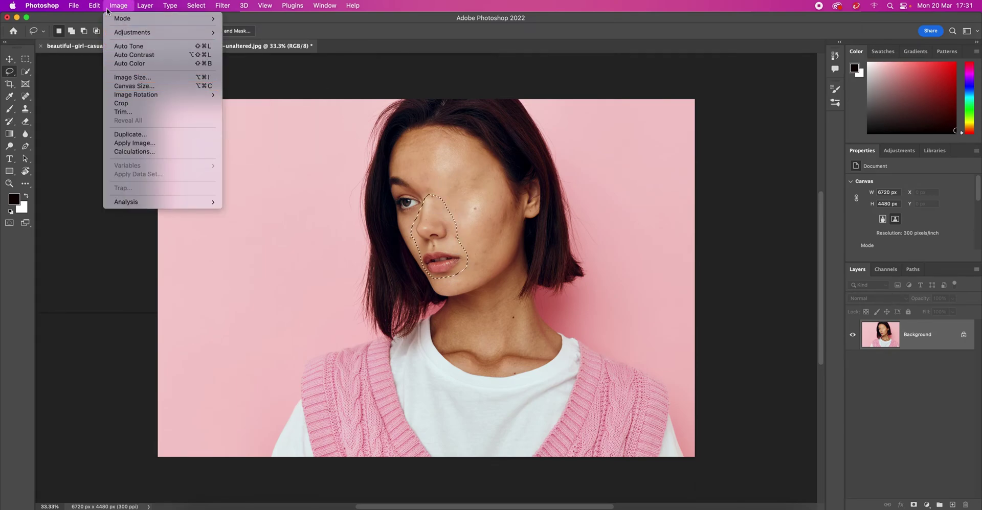
{"action": "mouse_move", "coordinate": [100, 7]}
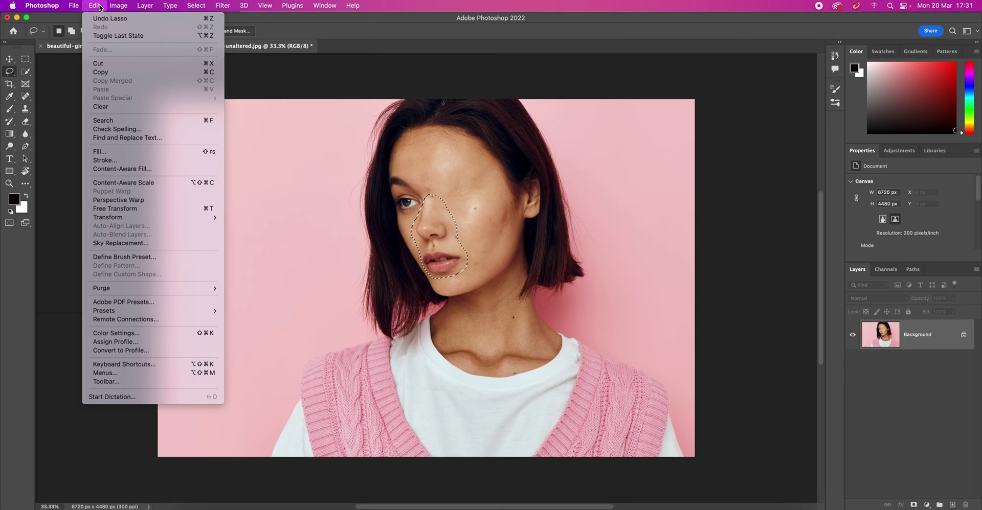
- Content-Aware Fill the nose and lips, excluding the shoulder and hair spots from sampling
{"action": "left_click", "coordinate": [147, 172]}
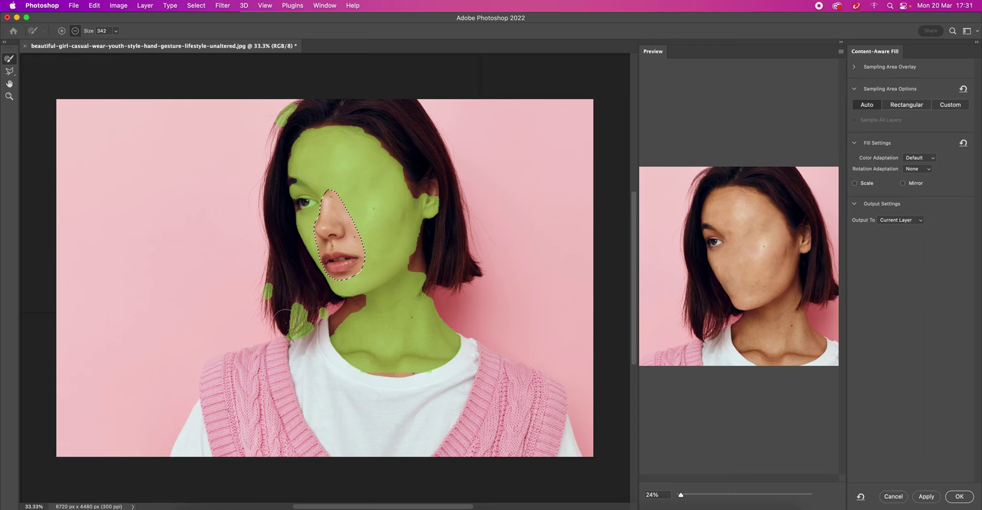
{"action": "mouse_move", "coordinate": [295, 314]}
{"action": "left_mouse_down"}
{"action": "mouse_move", "coordinate": [320, 312]}
{"action": "mouse_move", "coordinate": [273, 304]}
{"action": "mouse_move", "coordinate": [280, 282]}
{"action": "mouse_move", "coordinate": [259, 284]}
{"action": "left_mouse_up"}
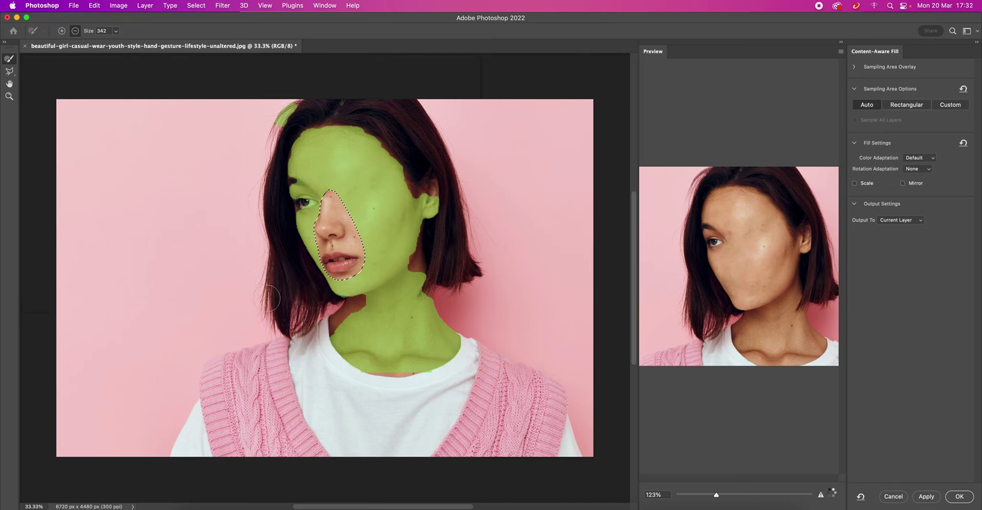
{"action": "left_click", "coordinate": [274, 124]}
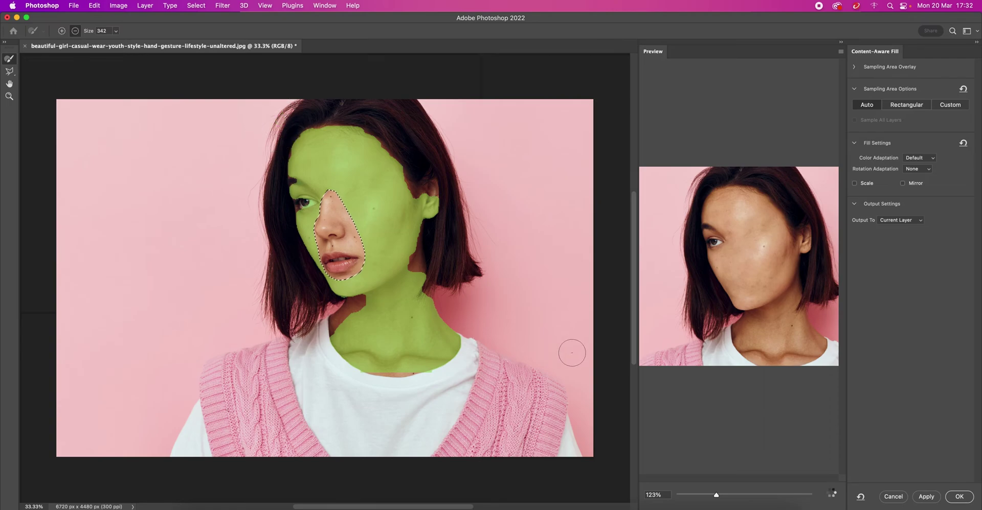
{"action": "left_click", "coordinate": [958, 497]}
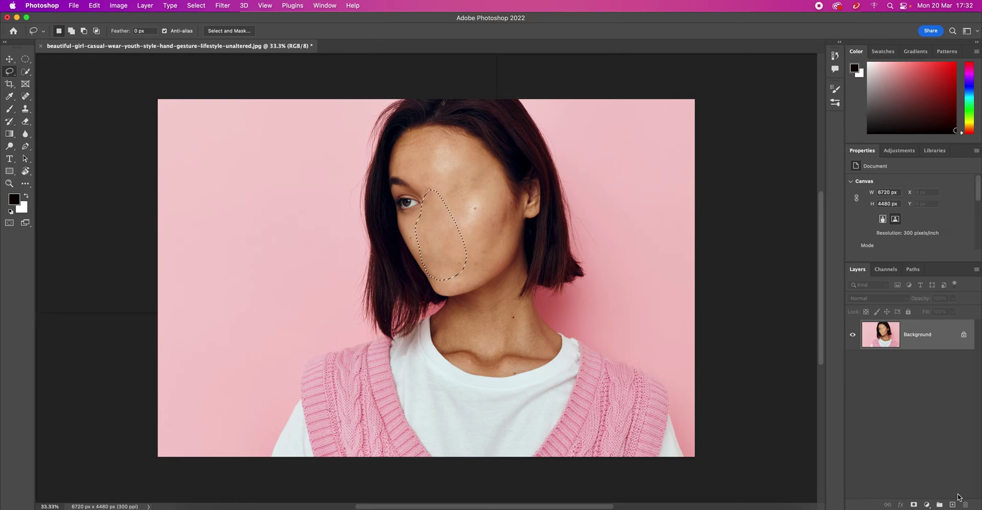
- Deselect, then lasso around the remaining left eye and brow
{"action": "key", "text": "super+d"}
{"action": "mouse_move", "coordinate": [419, 227]}
{"action": "left_mouse_down"}
{"action": "mouse_move", "coordinate": [433, 210]}
{"action": "mouse_move", "coordinate": [429, 187]}
{"action": "mouse_move", "coordinate": [392, 177]}
{"action": "mouse_move", "coordinate": [410, 233]}
{"action": "left_mouse_up"}
- Content-Aware Fill the left eye, brushing the hair out of the sampling area
{"action": "left_click", "coordinate": [94, 5]}
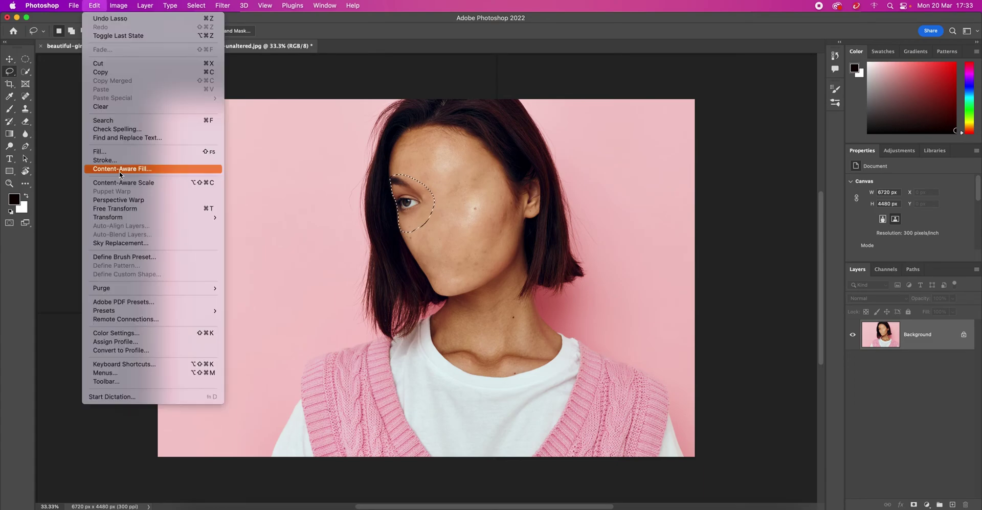
{"action": "left_click", "coordinate": [119, 169]}
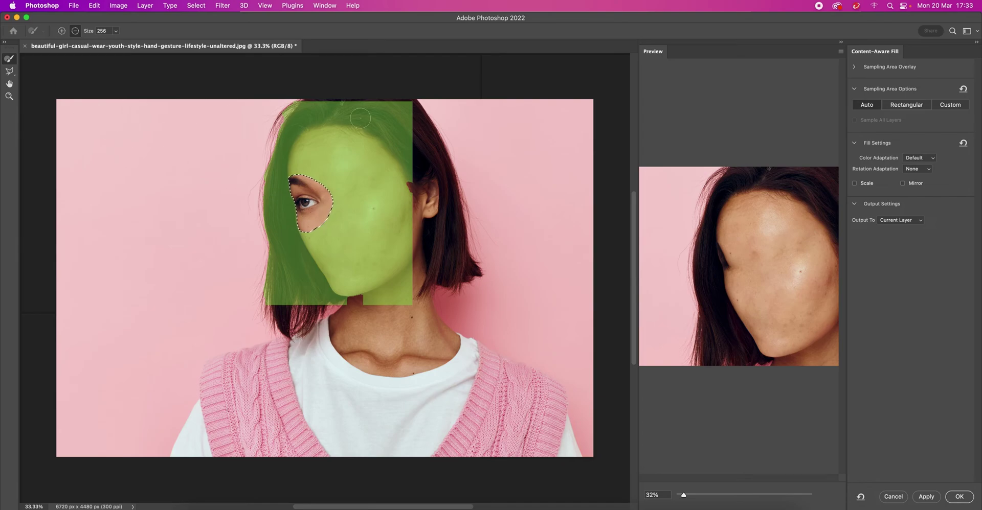
{"action": "mouse_move", "coordinate": [350, 99]}
{"action": "left_mouse_down"}
{"action": "mouse_move", "coordinate": [415, 178]}
{"action": "mouse_move", "coordinate": [363, 126]}
{"action": "mouse_move", "coordinate": [316, 110]}
{"action": "mouse_move", "coordinate": [391, 105]}
{"action": "mouse_move", "coordinate": [415, 115]}
{"action": "mouse_move", "coordinate": [392, 102]}
{"action": "mouse_move", "coordinate": [408, 133]}
{"action": "mouse_move", "coordinate": [353, 107]}
{"action": "mouse_move", "coordinate": [302, 118]}
{"action": "mouse_move", "coordinate": [270, 167]}
{"action": "mouse_move", "coordinate": [272, 278]}
{"action": "mouse_move", "coordinate": [284, 308]}
{"action": "mouse_move", "coordinate": [274, 214]}
{"action": "mouse_move", "coordinate": [289, 274]}
{"action": "mouse_move", "coordinate": [329, 307]}
{"action": "mouse_move", "coordinate": [341, 307]}
{"action": "mouse_move", "coordinate": [298, 261]}
{"action": "mouse_move", "coordinate": [353, 302]}
{"action": "mouse_move", "coordinate": [439, 245]}
{"action": "mouse_move", "coordinate": [392, 291]}
{"action": "mouse_move", "coordinate": [395, 299]}
{"action": "mouse_move", "coordinate": [417, 280]}
{"action": "mouse_move", "coordinate": [378, 304]}
{"action": "mouse_move", "coordinate": [327, 290]}
{"action": "mouse_move", "coordinate": [291, 290]}
{"action": "mouse_move", "coordinate": [295, 304]}
{"action": "mouse_move", "coordinate": [264, 296]}
{"action": "mouse_move", "coordinate": [280, 292]}
{"action": "mouse_move", "coordinate": [297, 267]}
{"action": "mouse_move", "coordinate": [282, 195]}
{"action": "mouse_move", "coordinate": [308, 123]}
{"action": "left_mouse_up"}
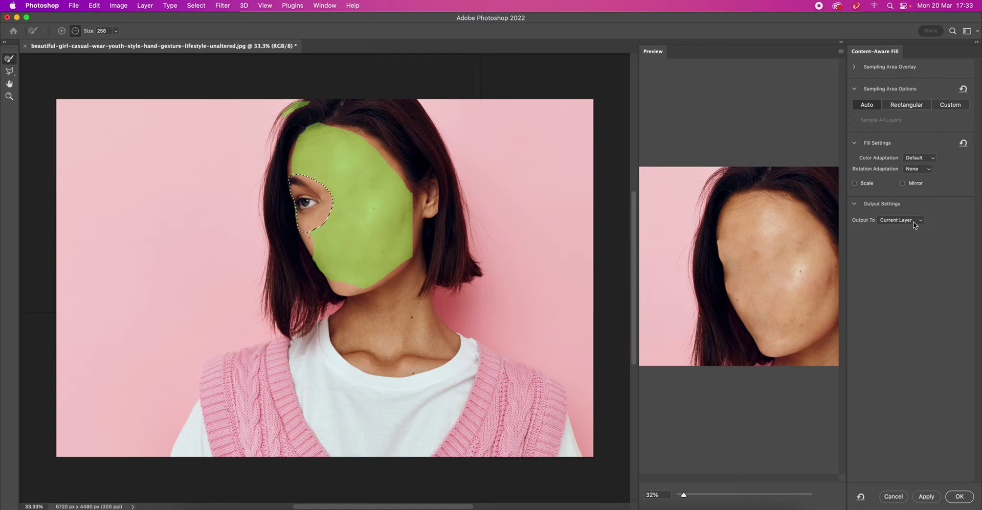
{"action": "left_click", "coordinate": [960, 496]}
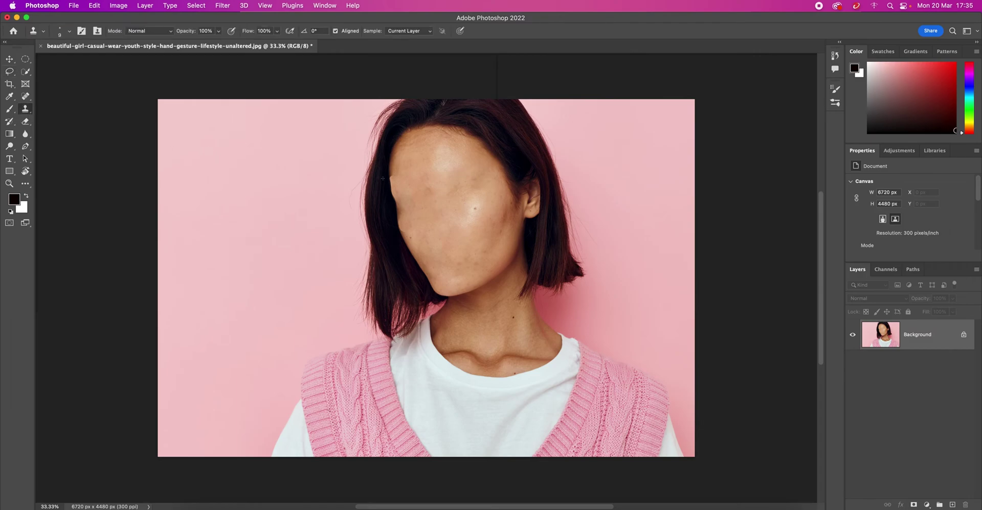
- With a 300-size Clone Stamp sourced from the cheek, paint skin over hair at the face's left edge and chin
{"action": "key", "text": "bracketright"}
{"action": "key", "text": "bracketright"}
{"action": "key", "text": "bracketright"}
{"action": "key", "text": "bracketright"}
{"action": "key", "text": "bracketright"}
{"action": "key", "text": "bracketright"}
{"action": "key", "text": "bracketright"}
{"action": "key", "text": "bracketright"}
{"action": "key", "text": "bracketright"}
{"action": "key", "text": "bracketright"}
{"action": "key", "text": "bracketright"}
{"action": "key", "text": "bracketleft"}
{"action": "key", "text": "bracketleft"}
{"action": "key", "text": "bracketleft"}
{"action": "key", "text": "bracketright"}
{"action": "key", "text": "bracketright"}
{"action": "key", "text": "bracketright"}
{"action": "left_click", "coordinate": [475, 210]}
{"action": "left_click", "coordinate": [479, 207]}
{"action": "left_click", "coordinate": [485, 252], "text": "alt"}
{"action": "mouse_move", "coordinate": [404, 185]}
{"action": "left_mouse_down"}
{"action": "mouse_move", "coordinate": [388, 183]}
{"action": "mouse_move", "coordinate": [392, 160]}
{"action": "mouse_move", "coordinate": [398, 260]}
{"action": "mouse_move", "coordinate": [391, 180]}
{"action": "left_mouse_up"}
{"action": "left_click_drag", "start_coordinate": [408, 242], "coordinate": [411, 240]}
- Desaturate the photo to greyscale and clone background over the stray dark hair tip
{"action": "left_click", "coordinate": [118, 5]}
{"action": "mouse_move", "coordinate": [142, 34]}
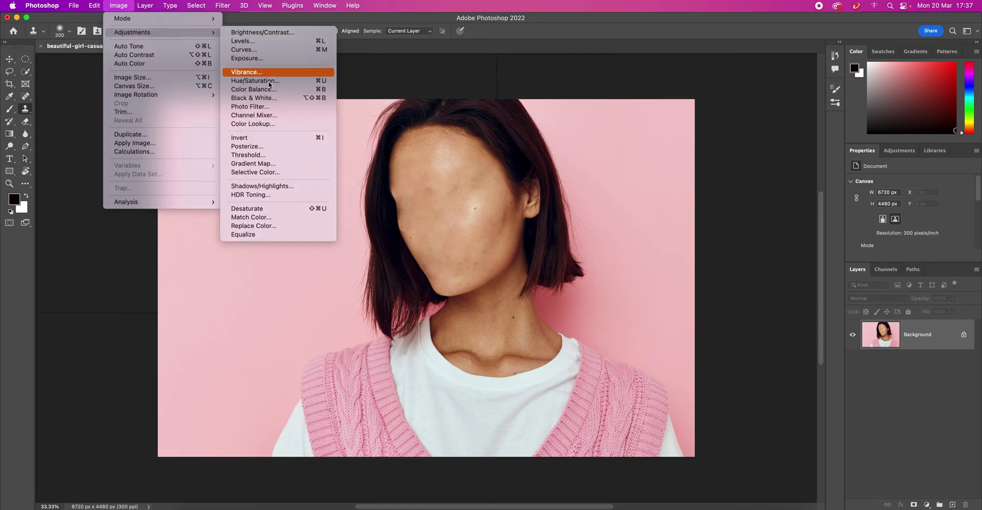
{"action": "left_click", "coordinate": [274, 210]}
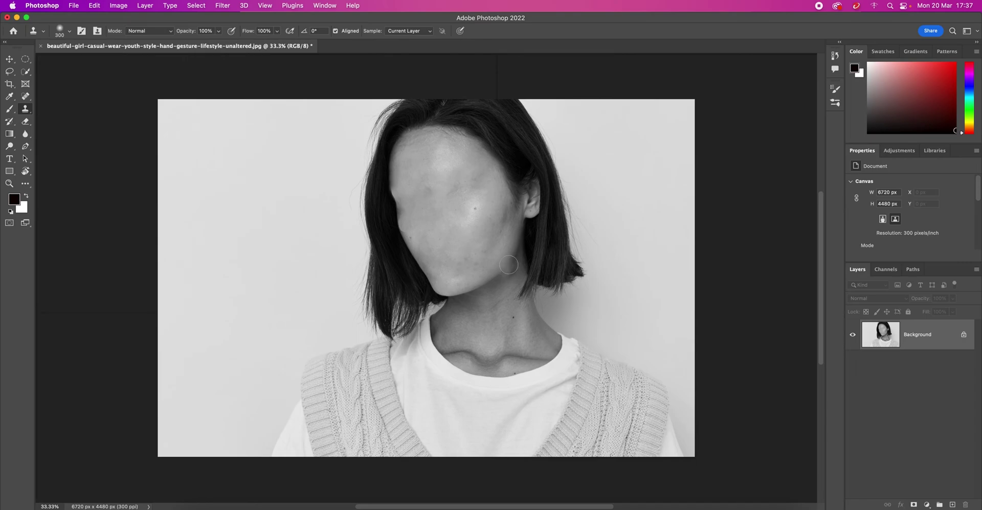
{"action": "left_click_drag", "start_coordinate": [581, 286], "coordinate": [588, 285]}
- Apply a Brightness/Contrast adjustment of Brightness -23 and Contrast -10
{"action": "left_click", "coordinate": [119, 6]}
{"action": "mouse_move", "coordinate": [152, 31]}
{"action": "left_click", "coordinate": [237, 32]}
{"action": "left_click_drag", "start_coordinate": [603, 224], "coordinate": [595, 246]}
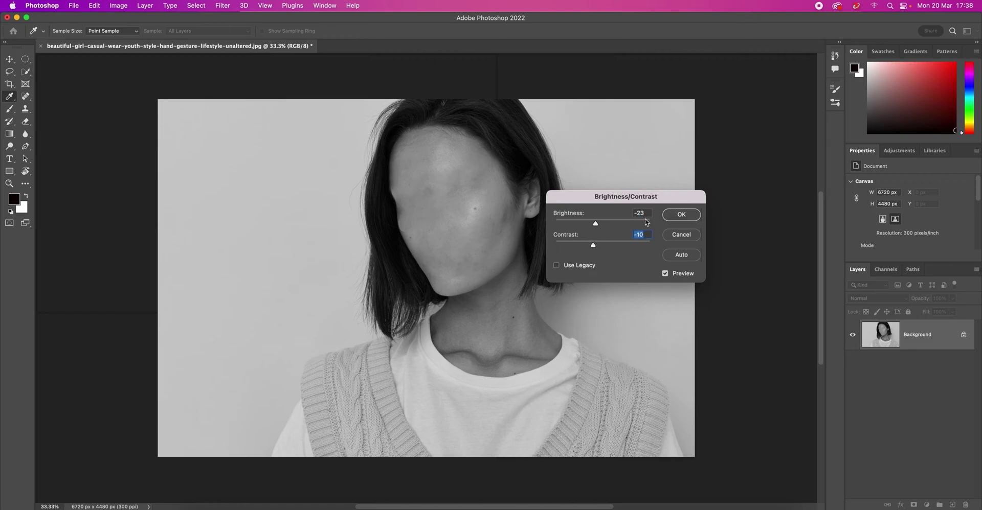
{"action": "left_click", "coordinate": [683, 214]}
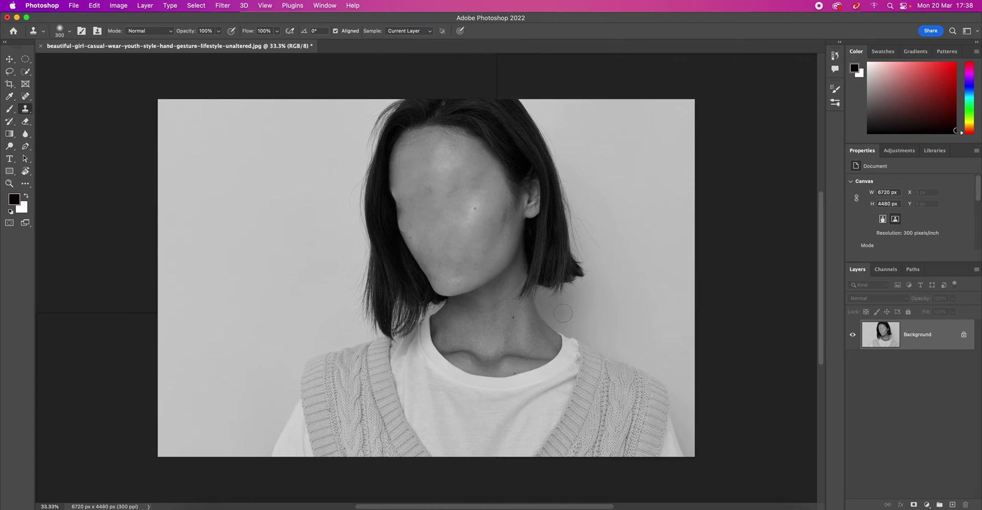
- Duplicate the Background layer and give the copy contrast 82 and brightness -21
{"action": "left_click", "coordinate": [945, 340]}
{"action": "left_click_drag", "start_coordinate": [945, 340], "coordinate": [952, 505]}
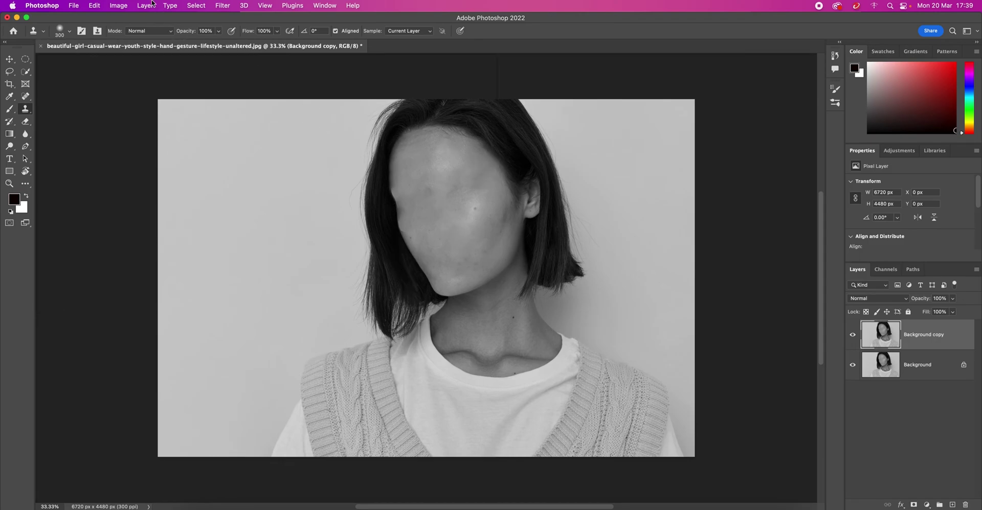
{"action": "left_click", "coordinate": [118, 5]}
{"action": "mouse_move", "coordinate": [153, 33]}
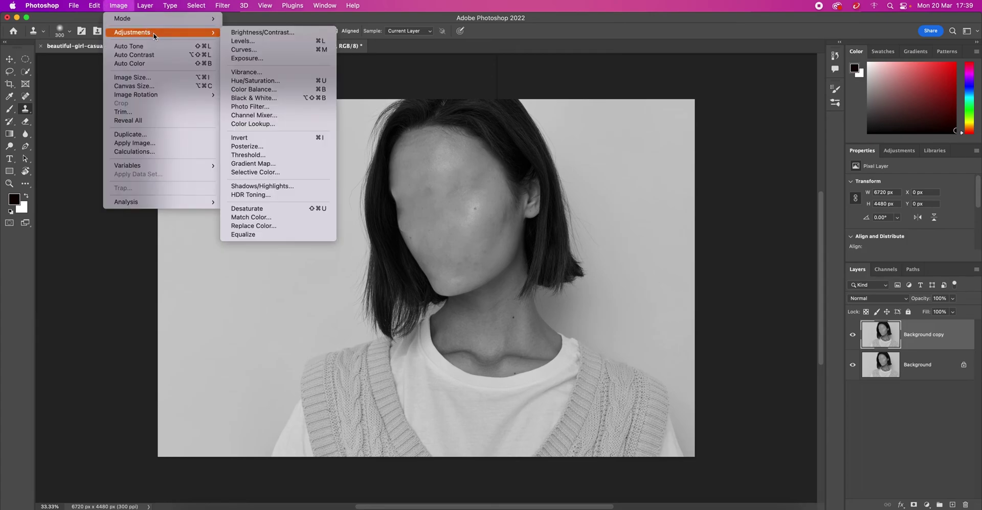
{"action": "left_click", "coordinate": [269, 33]}
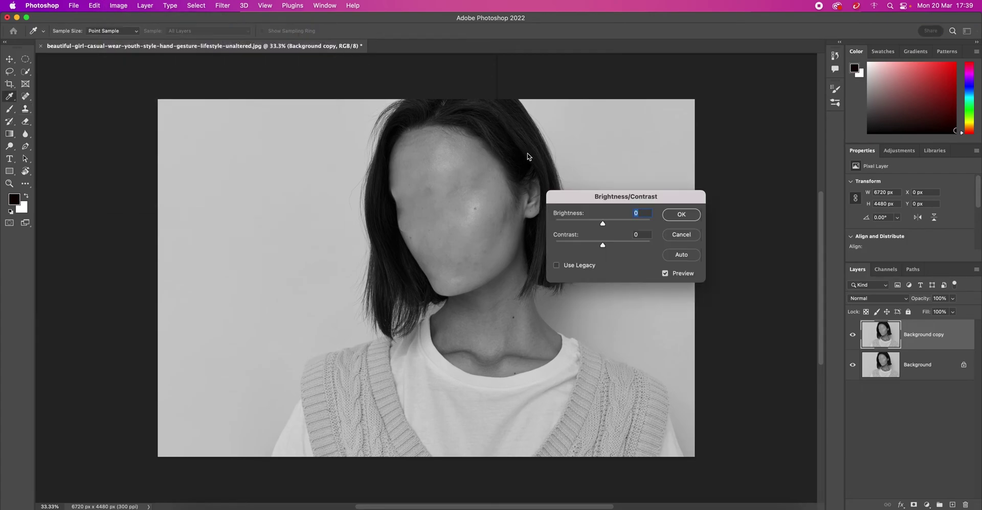
{"action": "left_click_drag", "start_coordinate": [603, 247], "coordinate": [569, 247]}
{"action": "left_click_drag", "start_coordinate": [632, 249], "coordinate": [642, 249]}
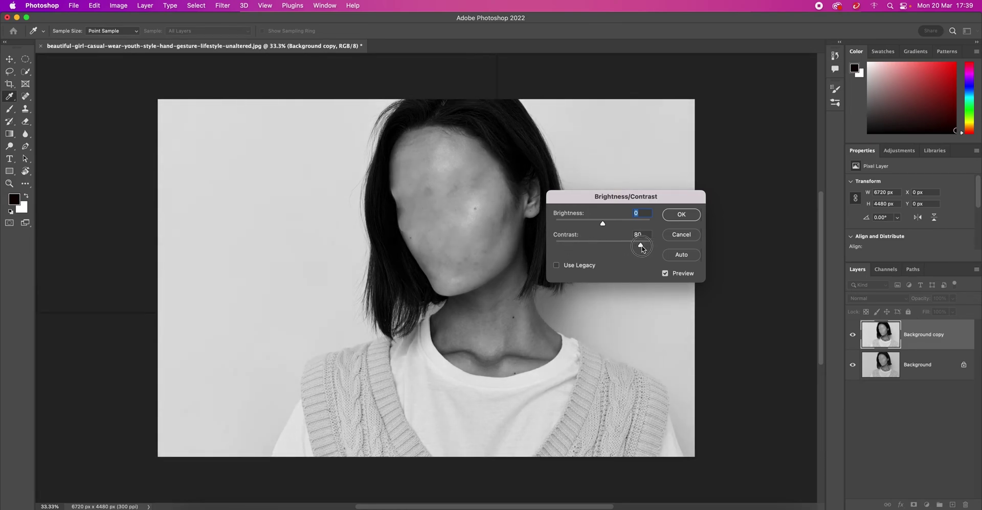
{"action": "left_click_drag", "start_coordinate": [602, 223], "coordinate": [594, 226]}
- Apply the contrast settings, then add an inverted all-black layer mask to Background copy
{"action": "left_click", "coordinate": [681, 214]}
{"action": "key", "text": "s"}
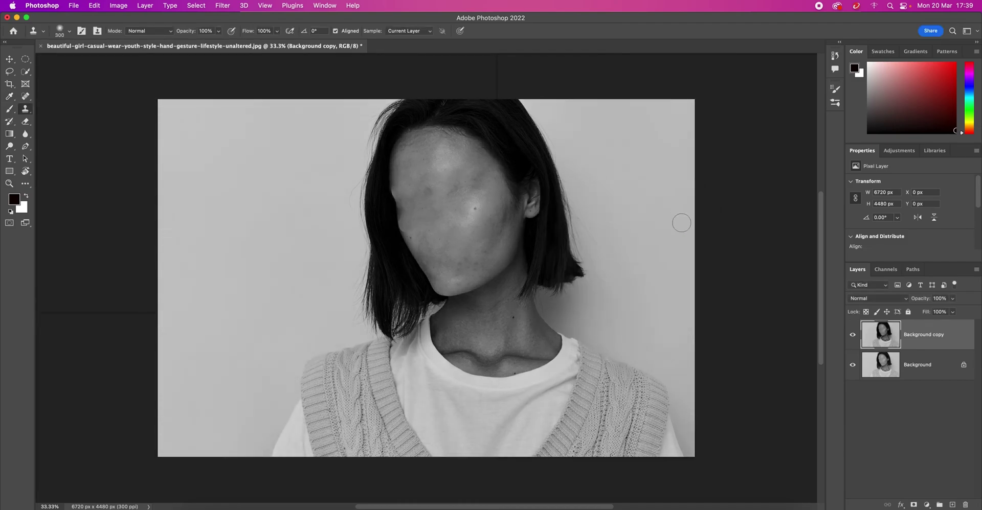
{"action": "left_click", "coordinate": [914, 506]}
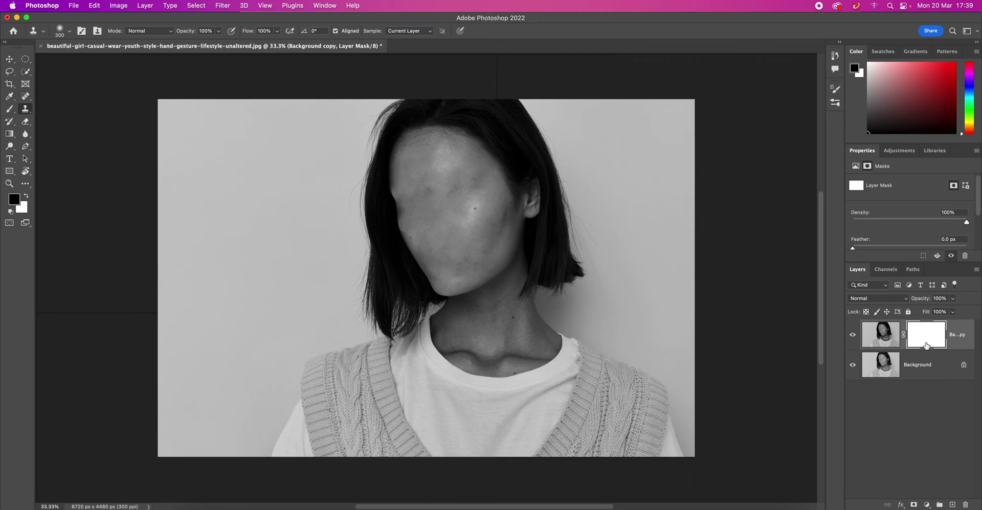
{"action": "left_click", "coordinate": [880, 336]}
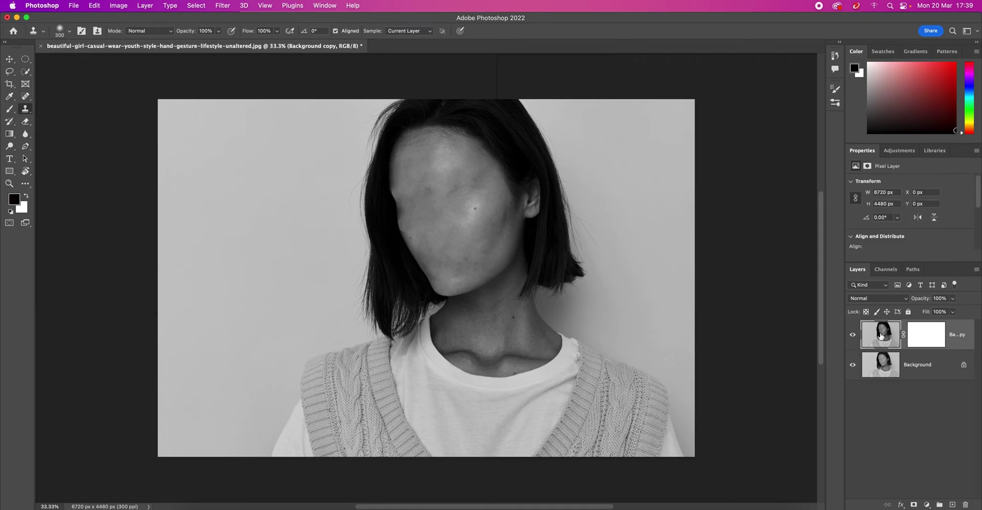
{"action": "left_click", "coordinate": [930, 336]}
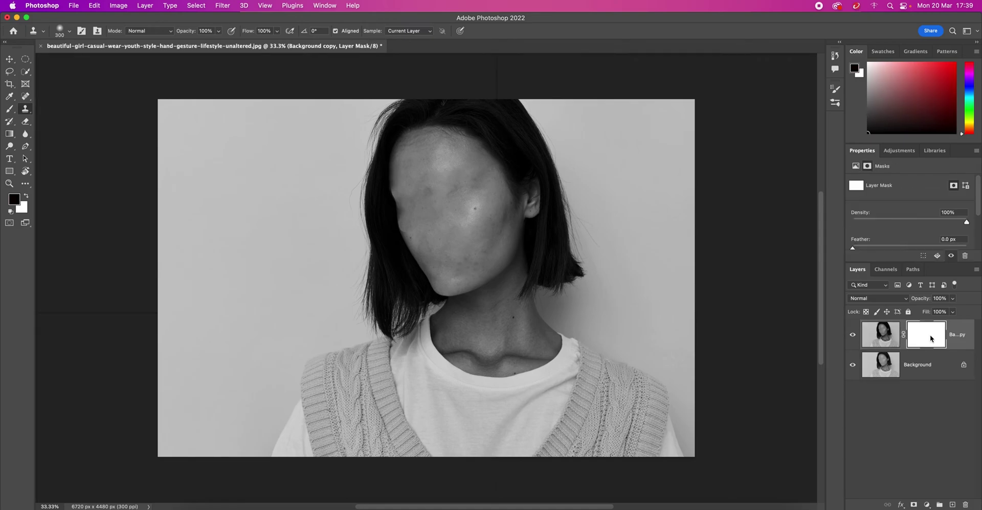
{"action": "key", "text": "super+i"}
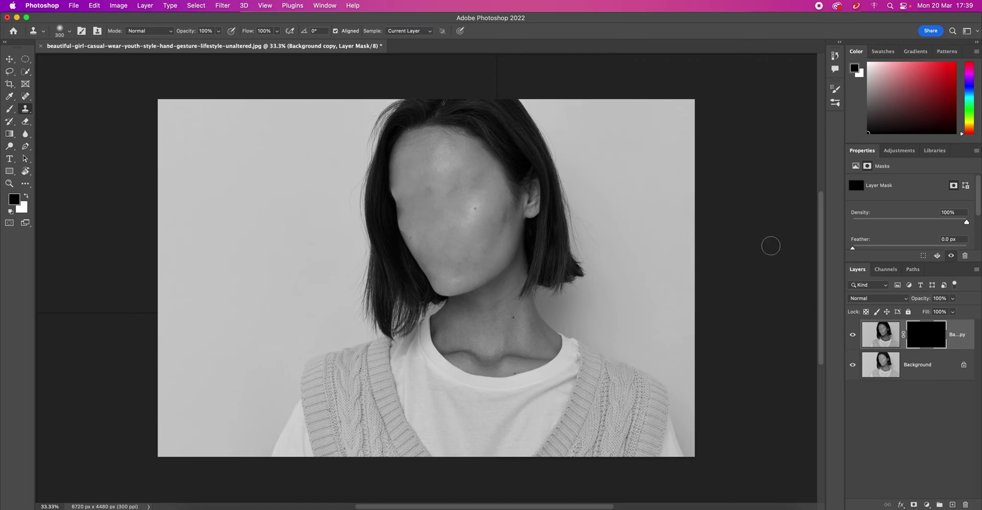
- With a 700 px white brush, paint the mask along both sides of the face and the neck
{"action": "left_click", "coordinate": [9, 109]}
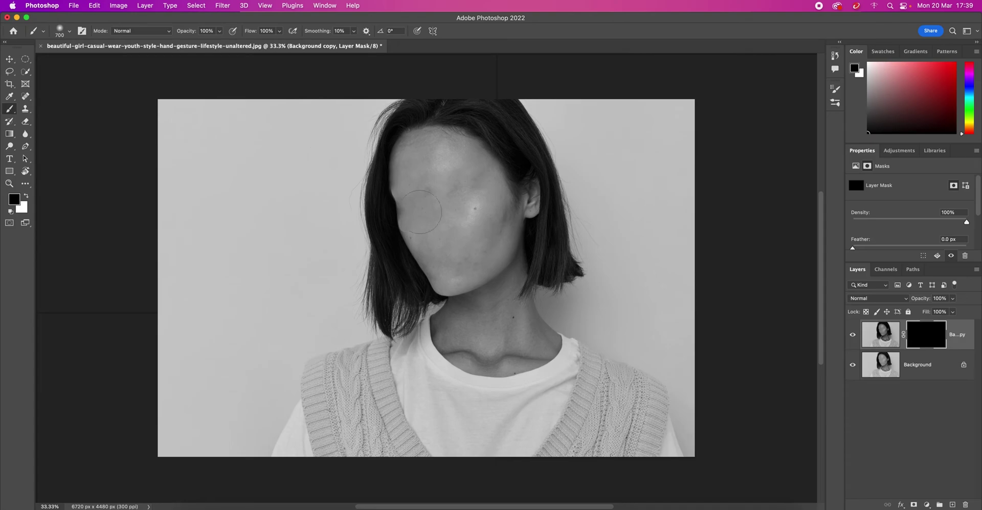
{"action": "key", "text": "bracketleft"}
{"action": "left_click", "coordinate": [28, 197]}
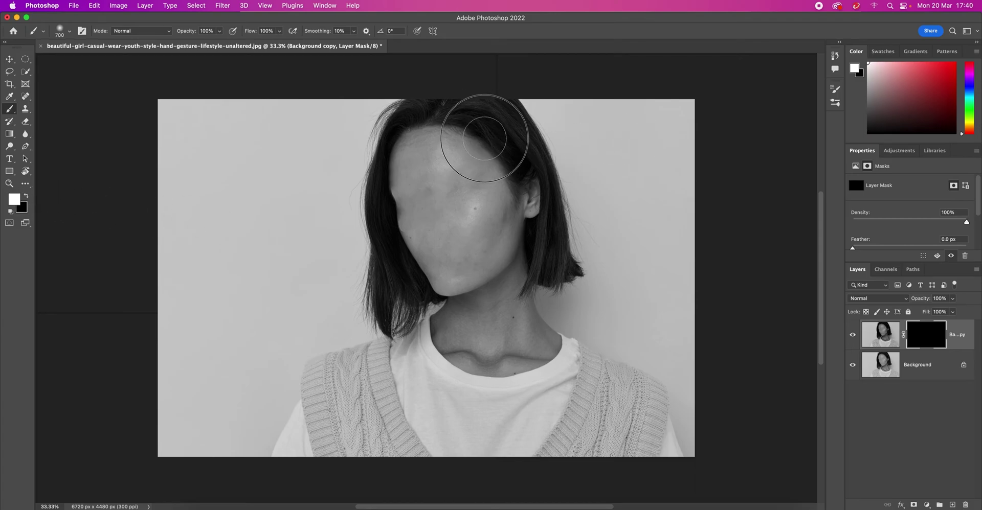
{"action": "left_click_drag", "start_coordinate": [513, 211], "coordinate": [505, 267]}
{"action": "mouse_move", "coordinate": [403, 267]}
{"action": "left_mouse_down"}
{"action": "mouse_move", "coordinate": [373, 137]}
{"action": "mouse_move", "coordinate": [391, 110]}
{"action": "left_mouse_up"}
{"action": "mouse_move", "coordinate": [474, 316]}
{"action": "left_mouse_down"}
{"action": "mouse_move", "coordinate": [520, 276]}
{"action": "mouse_move", "coordinate": [532, 287]}
{"action": "mouse_move", "coordinate": [522, 358]}
{"action": "left_mouse_up"}
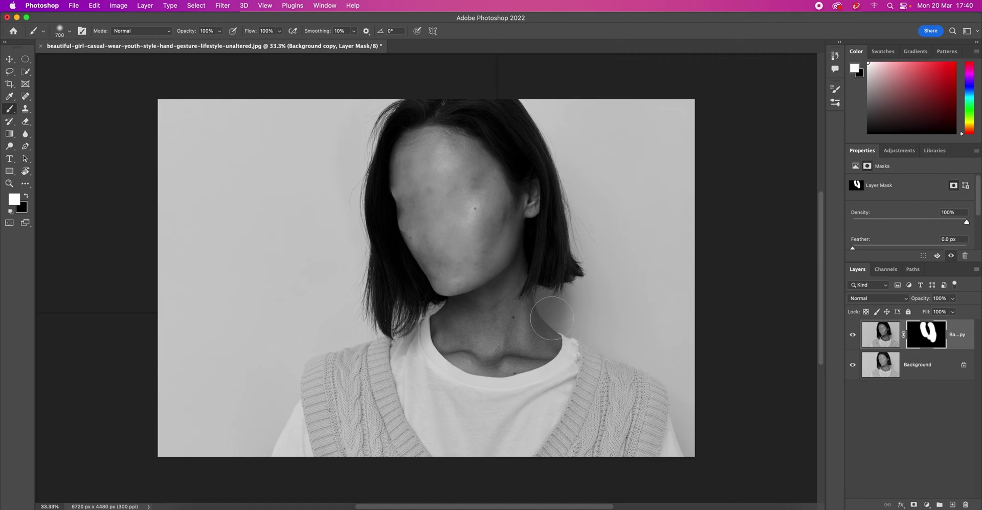
- Paint black into the mask from the cheek down to the chin to keep it smooth
{"action": "key", "text": "bracketleft"}
{"action": "key", "text": "bracketleft"}
{"action": "key", "text": "bracketleft"}
{"action": "key", "text": "bracketleft"}
{"action": "left_click", "coordinate": [28, 197]}
{"action": "mouse_move", "coordinate": [591, 317]}
{"action": "left_mouse_down"}
{"action": "mouse_move", "coordinate": [548, 289]}
{"action": "mouse_move", "coordinate": [565, 319]}
{"action": "mouse_move", "coordinate": [513, 115]}
{"action": "mouse_move", "coordinate": [542, 154]}
{"action": "mouse_move", "coordinate": [491, 108]}
{"action": "mouse_move", "coordinate": [521, 153]}
{"action": "mouse_move", "coordinate": [475, 114]}
{"action": "mouse_move", "coordinate": [423, 105]}
{"action": "mouse_move", "coordinate": [383, 121]}
{"action": "mouse_move", "coordinate": [364, 162]}
{"action": "mouse_move", "coordinate": [397, 307]}
{"action": "mouse_move", "coordinate": [405, 300]}
{"action": "mouse_move", "coordinate": [364, 189]}
{"action": "mouse_move", "coordinate": [429, 195]}
{"action": "mouse_move", "coordinate": [445, 263]}
{"action": "mouse_move", "coordinate": [454, 164]}
{"action": "mouse_move", "coordinate": [465, 200]}
{"action": "left_mouse_up"}
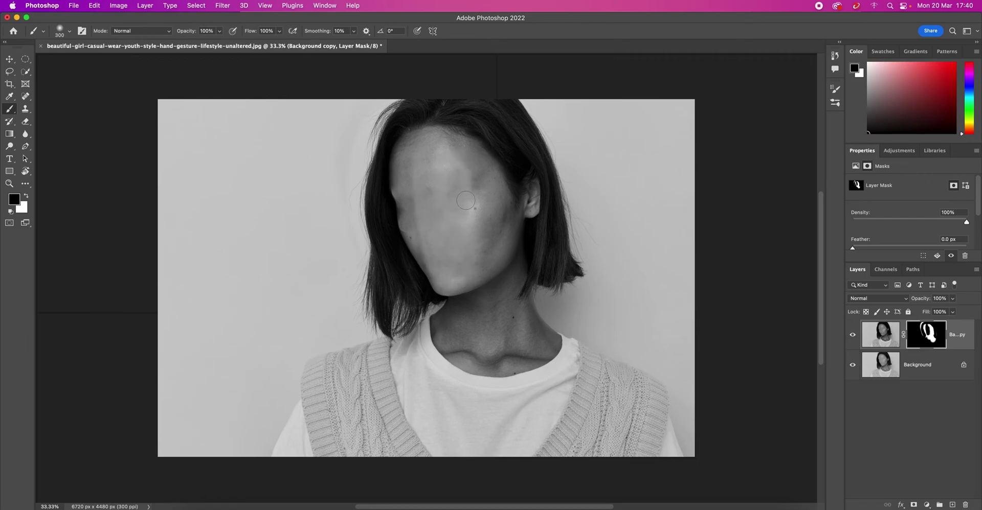
{"action": "key", "text": "super+z"}
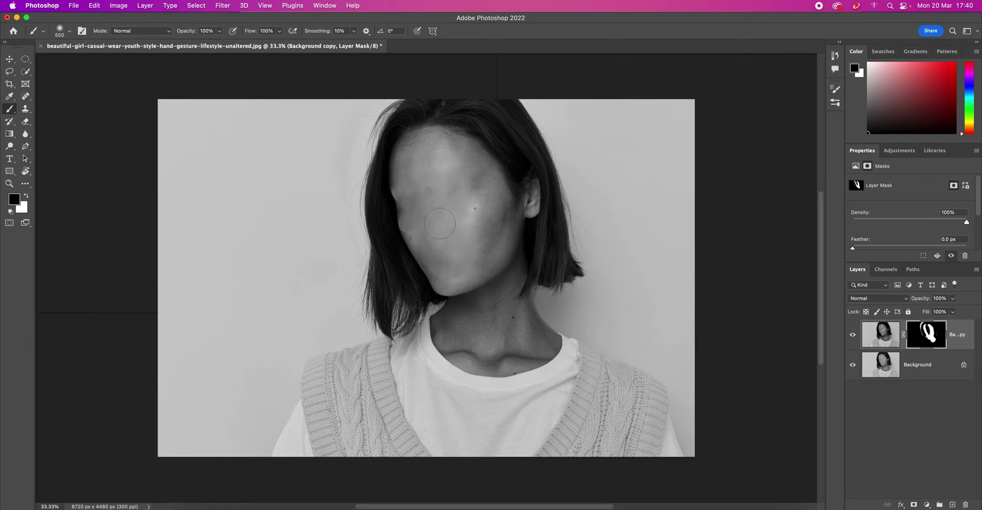
{"action": "key", "text": "bracketright"}
{"action": "key", "text": "bracketright"}
{"action": "key", "text": "bracketright"}
{"action": "key", "text": "bracketright"}
{"action": "left_click_drag", "start_coordinate": [443, 194], "coordinate": [462, 267]}
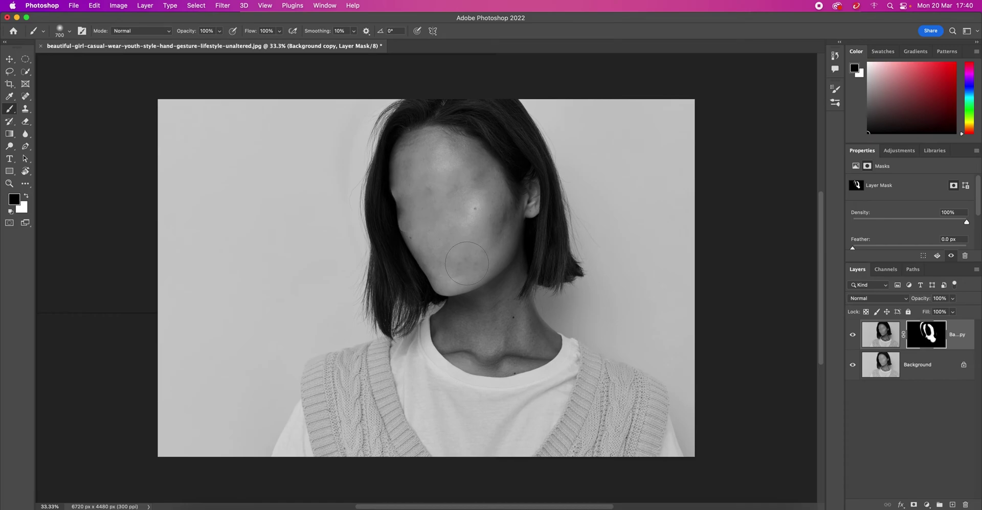
{"action": "left_click", "coordinate": [851, 337]}
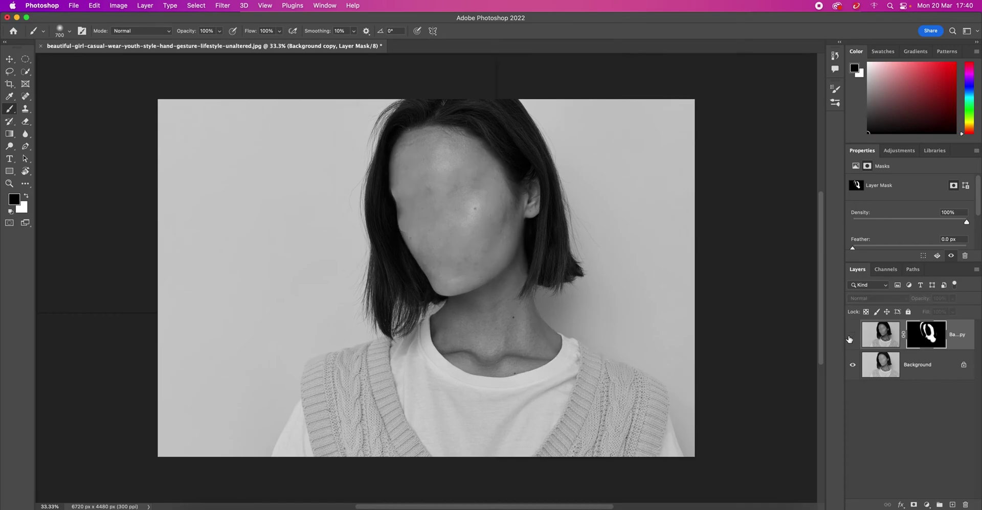
{"action": "left_click", "coordinate": [851, 337]}
{"action": "left_click", "coordinate": [851, 337]}
{"action": "left_click", "coordinate": [851, 337]}
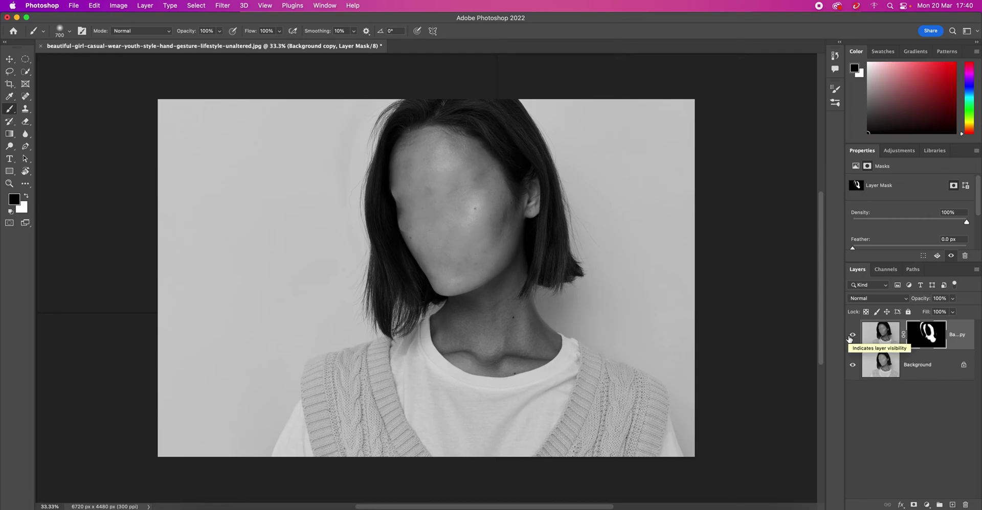
{"action": "left_click", "coordinate": [851, 337]}
{"action": "left_click", "coordinate": [851, 337]}
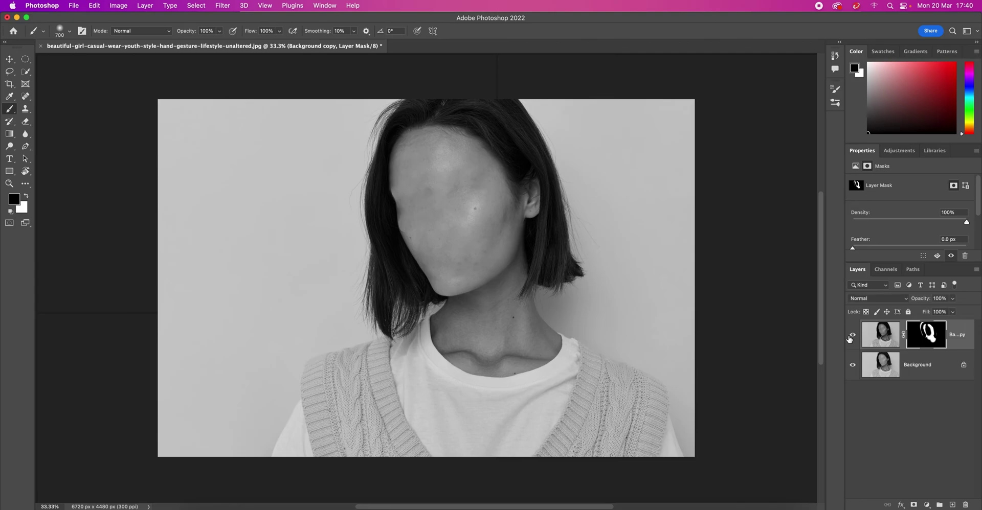
{"action": "left_click", "coordinate": [851, 337]}
{"action": "left_click", "coordinate": [851, 337]}
{"action": "left_click", "coordinate": [851, 336]}
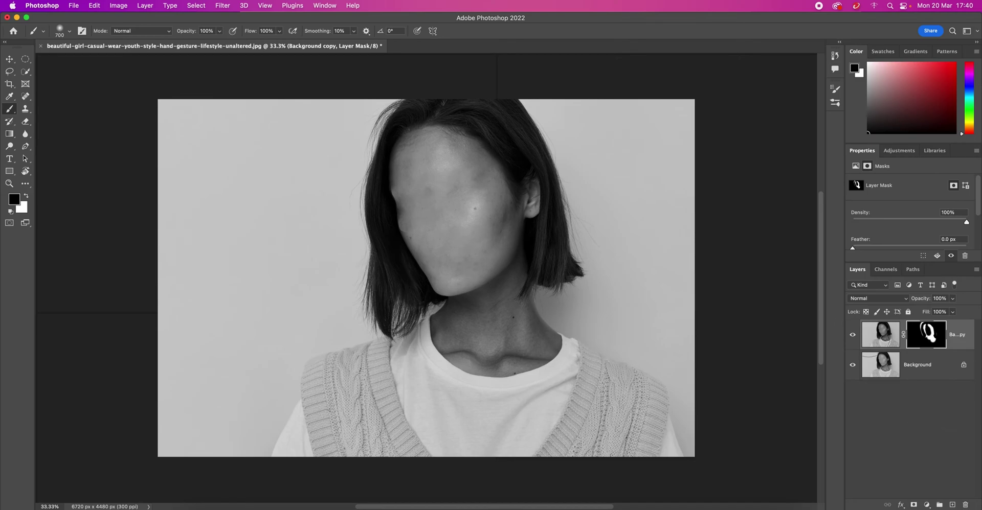
{"action": "left_click", "coordinate": [853, 336]}
{"action": "left_click", "coordinate": [853, 336]}
- Place the strange-cloud image into the document as an embedded layer
{"action": "left_click", "coordinate": [74, 5]}
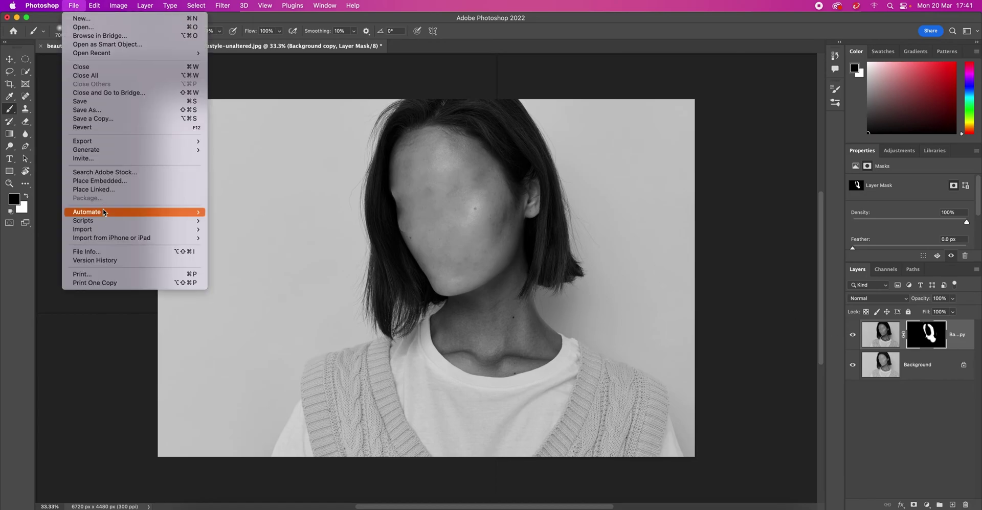
{"action": "left_click", "coordinate": [134, 181]}
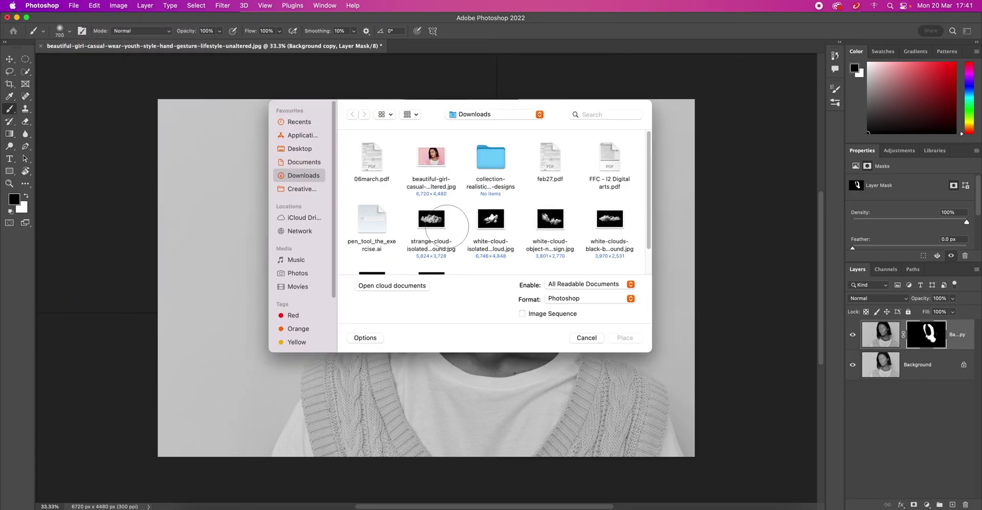
{"action": "left_click", "coordinate": [432, 225]}
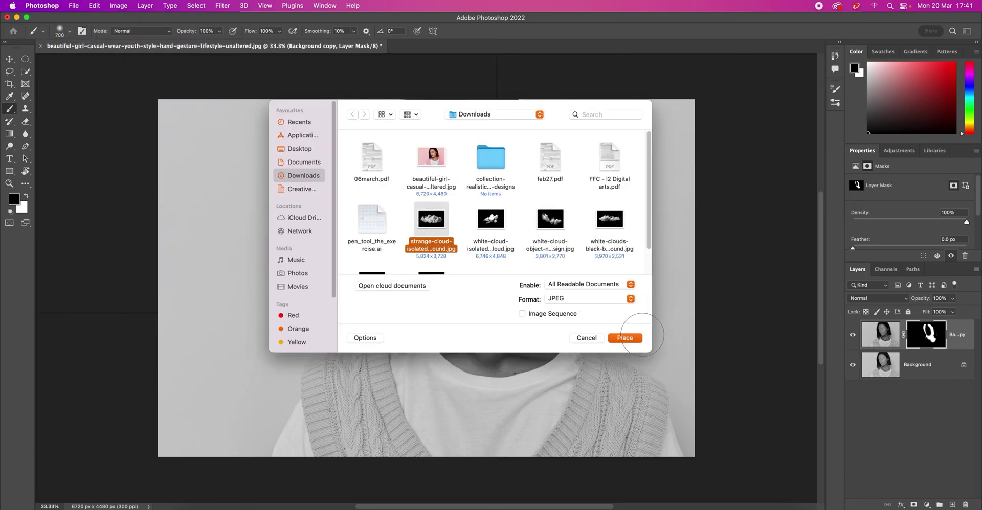
{"action": "left_click", "coordinate": [624, 338]}
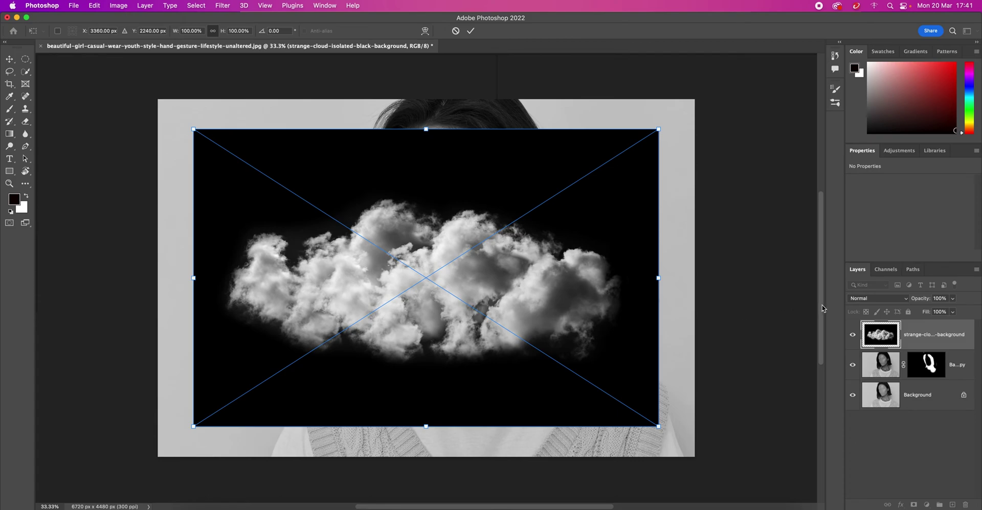
- Blend the strange cloud with Screen at 55% opacity, shrink it and move it over the head
{"action": "left_click", "coordinate": [865, 302]}
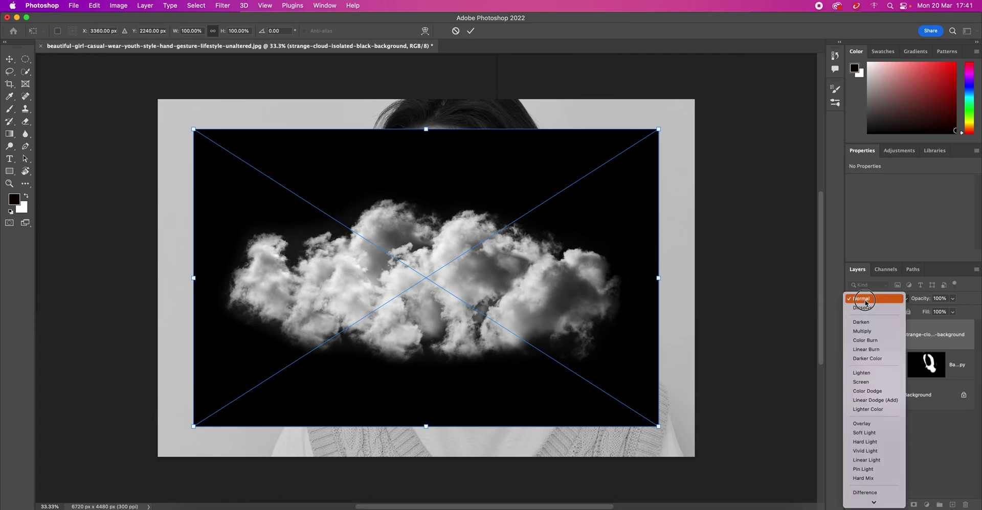
{"action": "left_click", "coordinate": [866, 302]}
{"action": "left_click", "coordinate": [865, 302]}
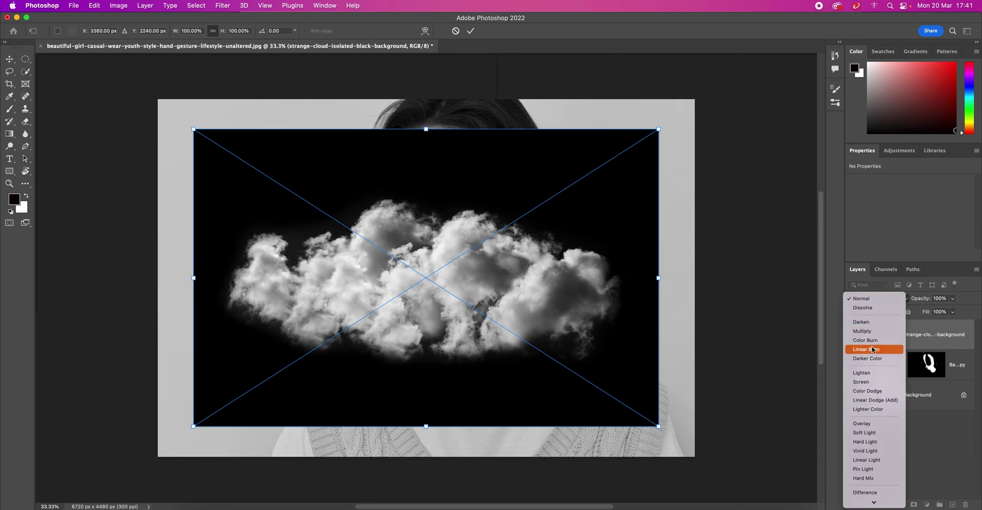
{"action": "left_click", "coordinate": [874, 383]}
{"action": "key", "text": "ctrl+z"}
{"action": "left_click", "coordinate": [952, 298]}
{"action": "left_click_drag", "start_coordinate": [955, 310], "coordinate": [933, 313]}
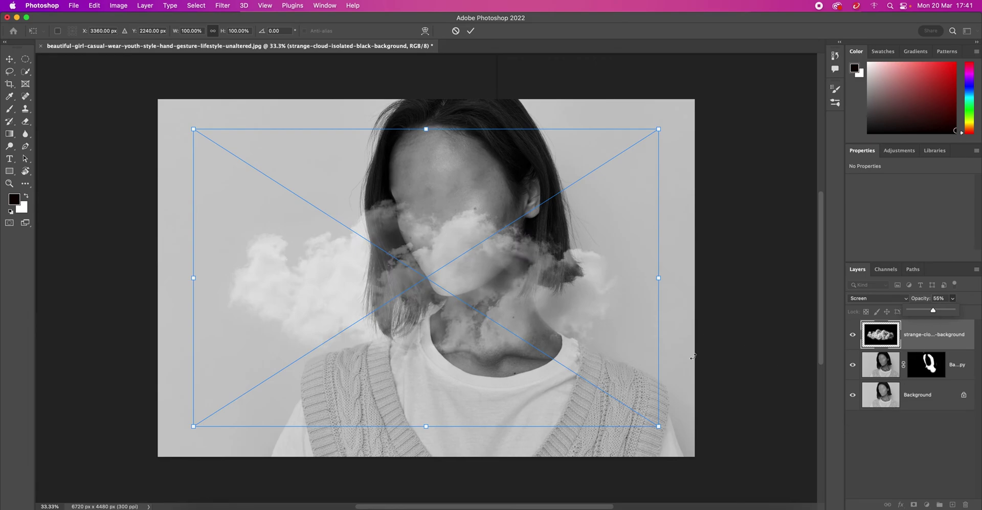
{"action": "left_click_drag", "start_coordinate": [658, 425], "coordinate": [496, 338]}
{"action": "left_click_drag", "start_coordinate": [351, 241], "coordinate": [412, 206]}
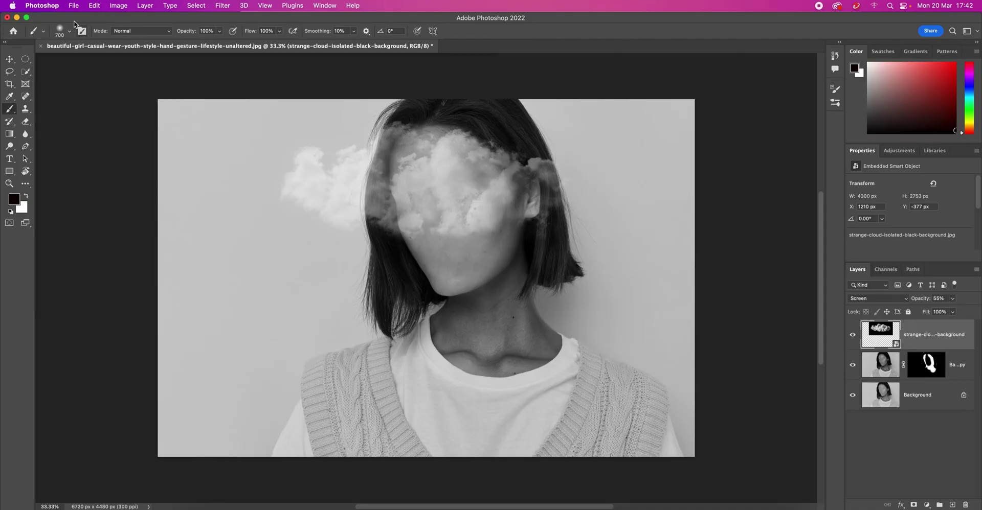
- Place the white-cloud image, mirror it horizontally, enlarge it and move it beside the neck
{"action": "left_click", "coordinate": [73, 6]}
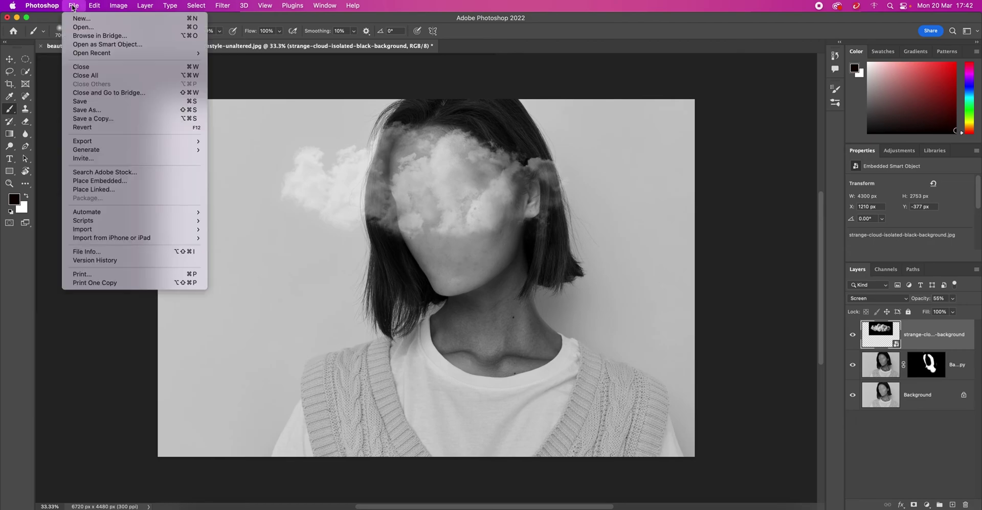
{"action": "left_click", "coordinate": [125, 182]}
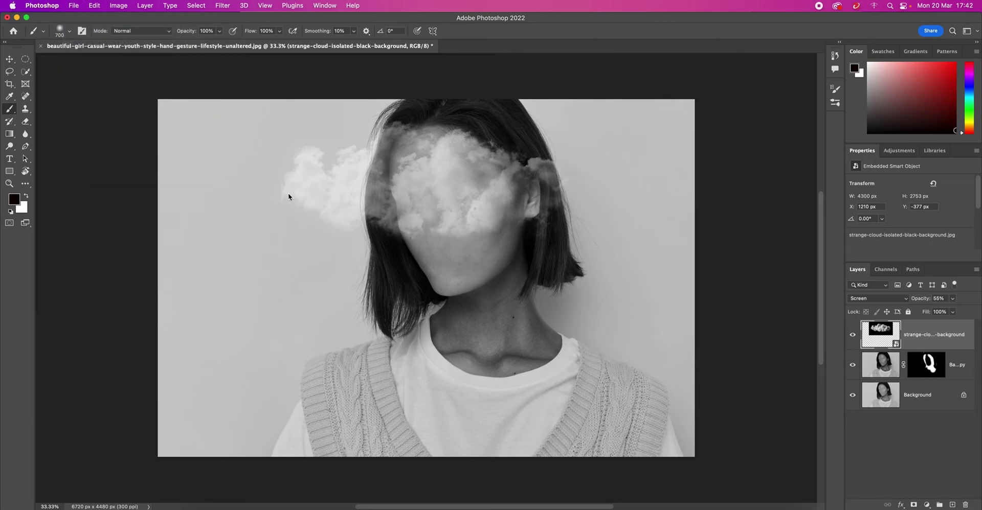
{"action": "left_click", "coordinate": [550, 219]}
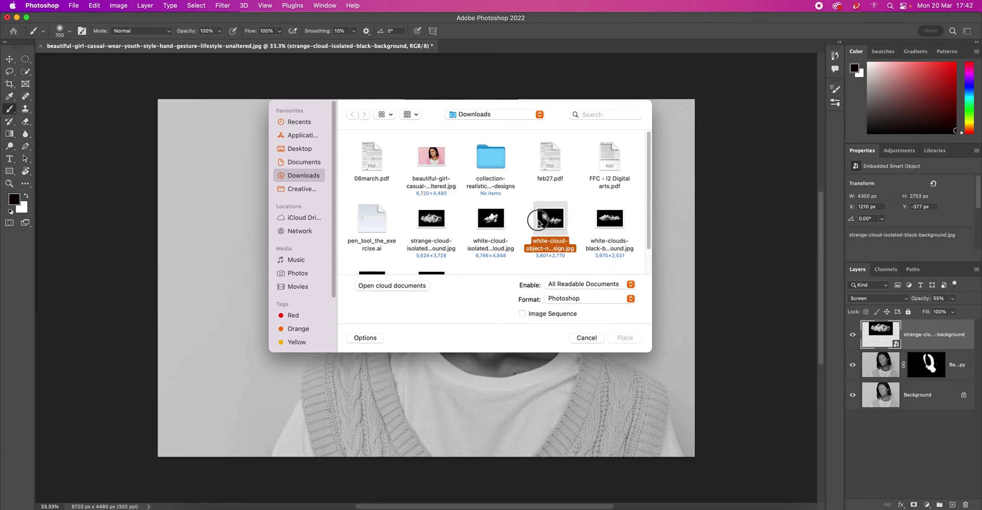
{"action": "left_click", "coordinate": [621, 340]}
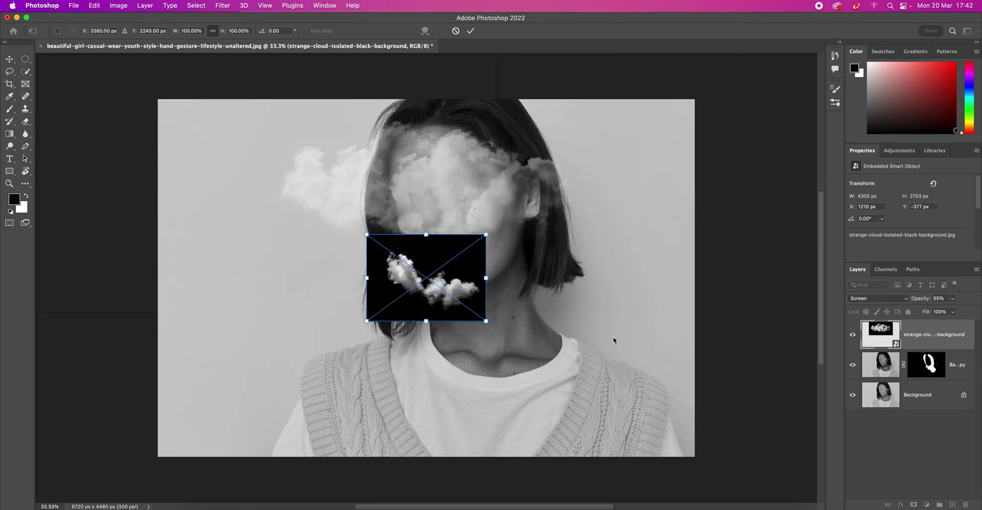
{"action": "right_click", "coordinate": [455, 265]}
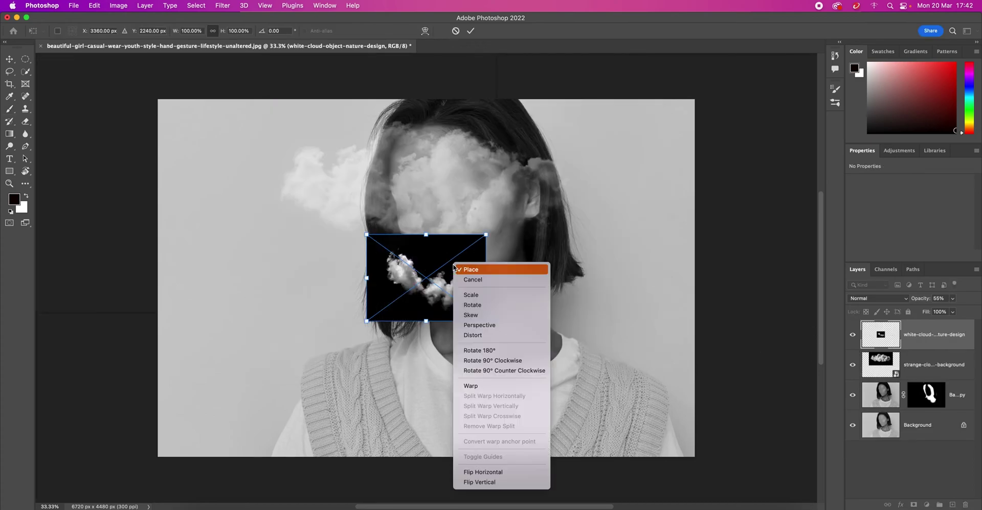
{"action": "left_click", "coordinate": [507, 472]}
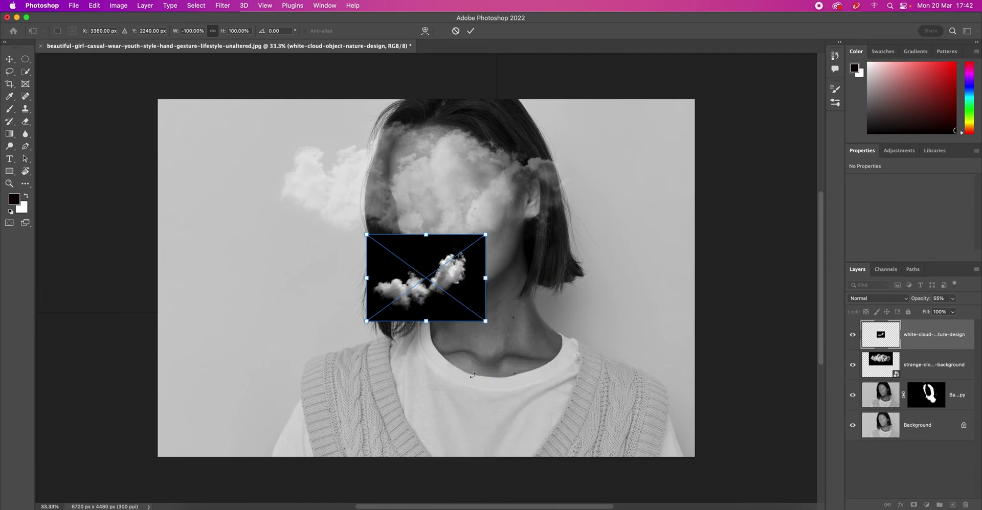
{"action": "left_click_drag", "start_coordinate": [414, 295], "coordinate": [669, 223]}
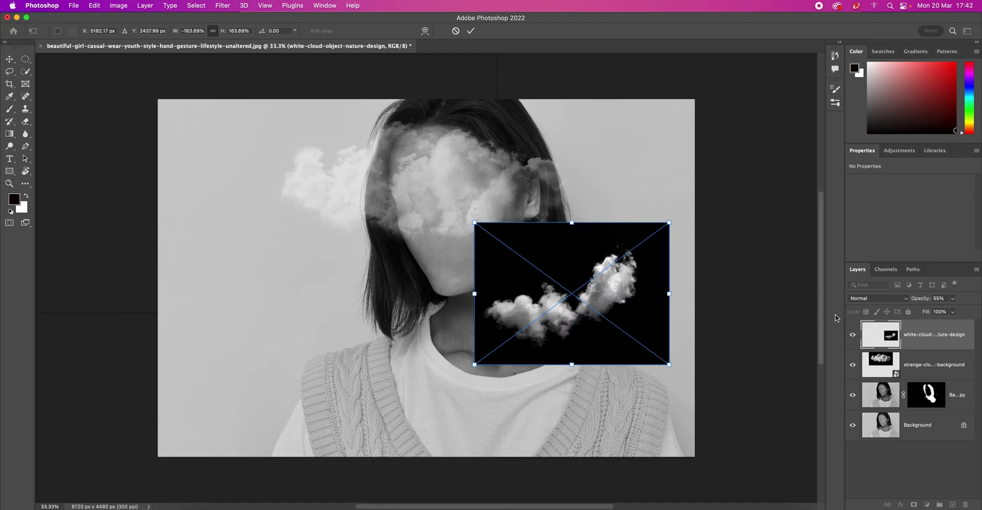
- Blend the white cloud with Screen at 71% opacity and commit the placement
{"action": "left_click", "coordinate": [860, 295]}
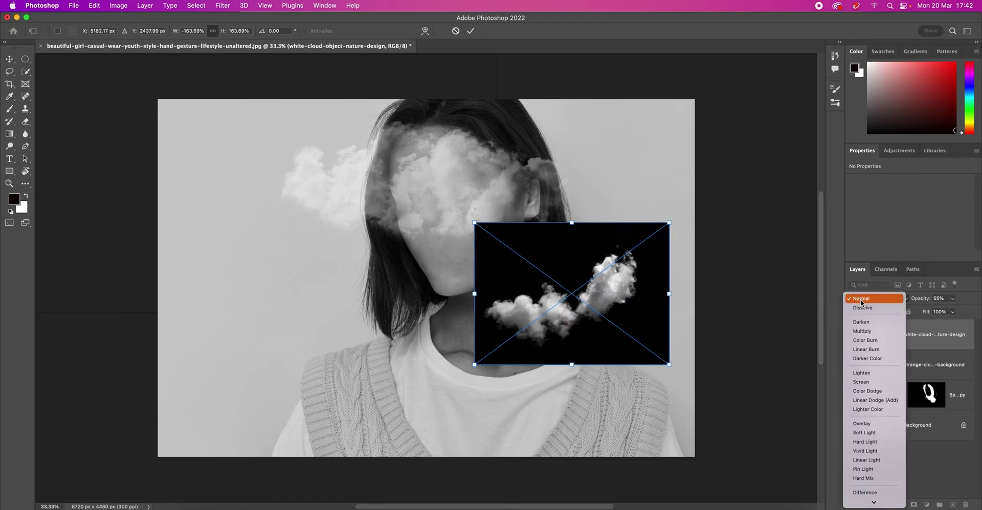
{"action": "left_click", "coordinate": [874, 382]}
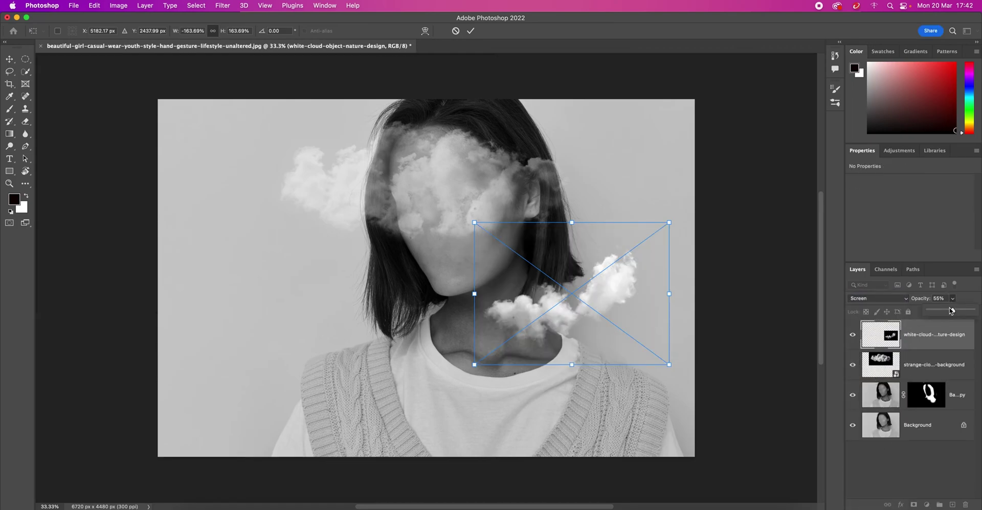
{"action": "mouse_move", "coordinate": [952, 299]}
{"action": "left_mouse_down"}
{"action": "mouse_move", "coordinate": [946, 310]}
{"action": "mouse_move", "coordinate": [961, 307]}
{"action": "left_mouse_up"}
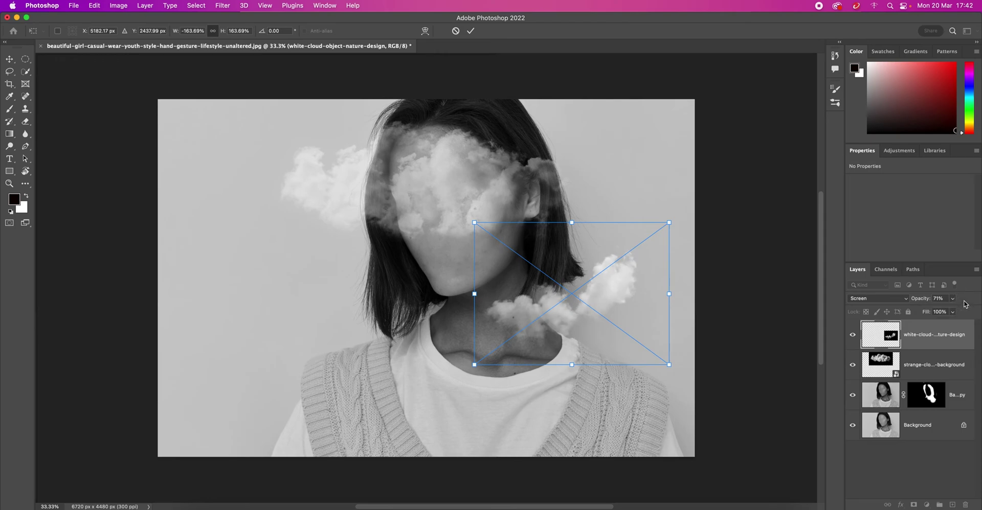
{"action": "key", "text": "Return"}
{"action": "key", "text": "b"}
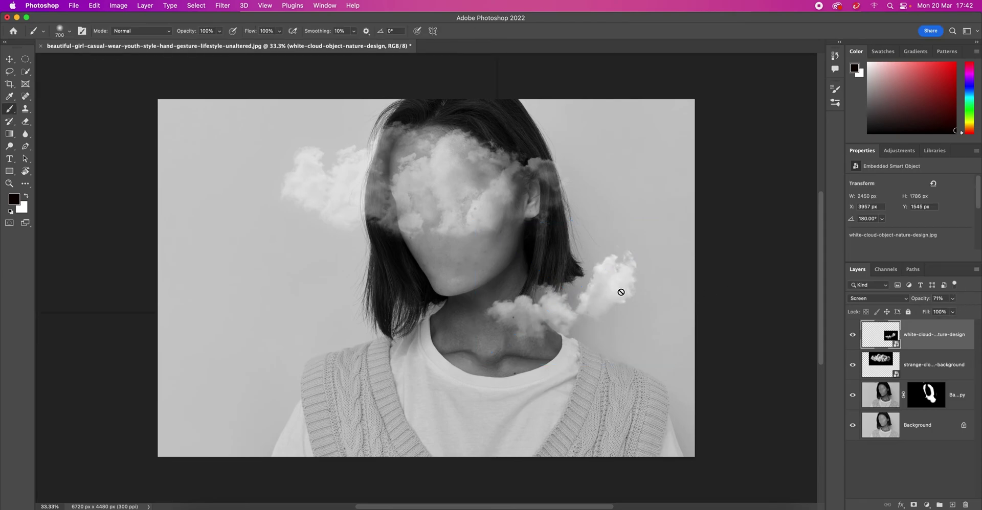